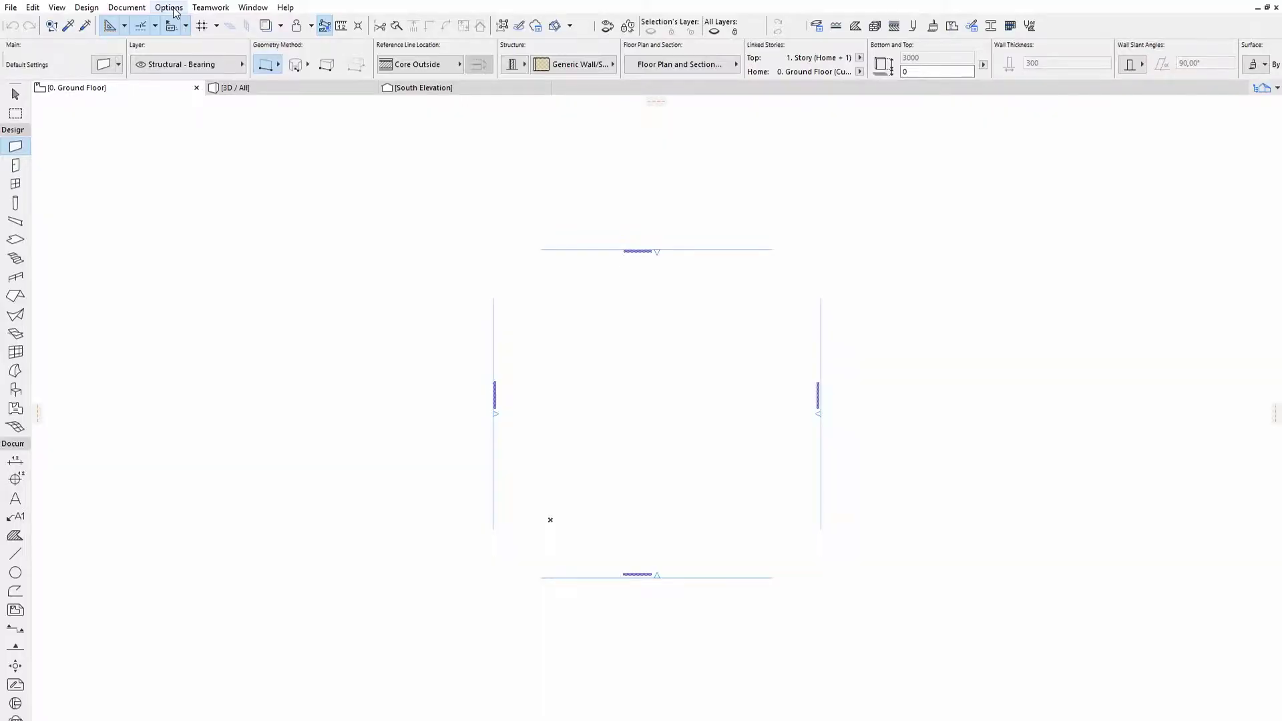
Step: Open the Classification Manager from the Options menu
left_click(175, 12)
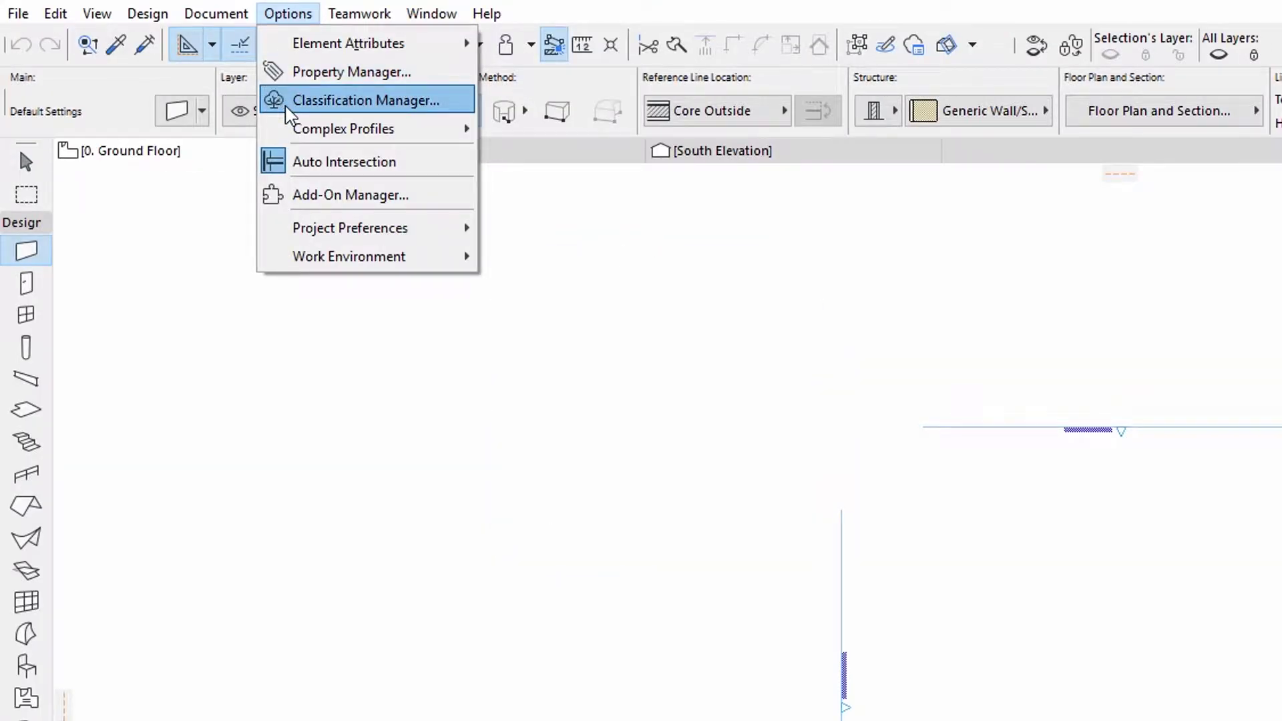
left_click(288, 113)
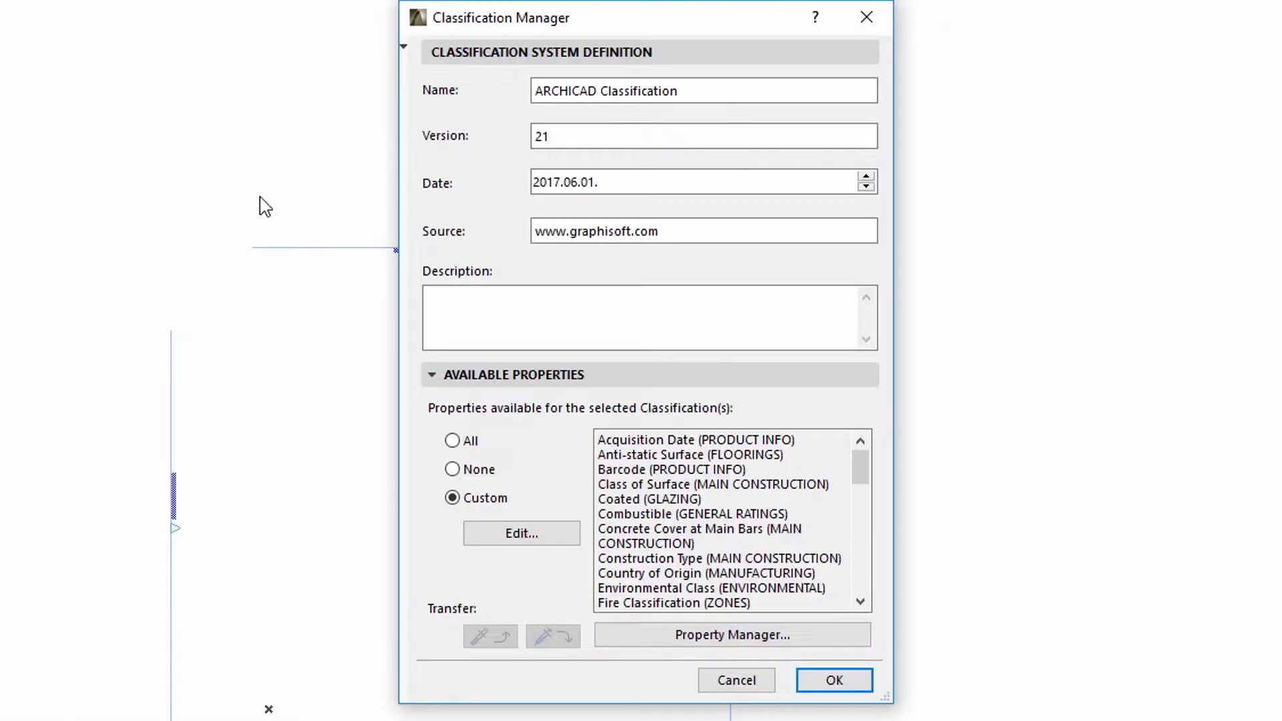
Step: Show the classification tree, then expand and collapse the Construction Element and Covering categories
left_click(404, 48)
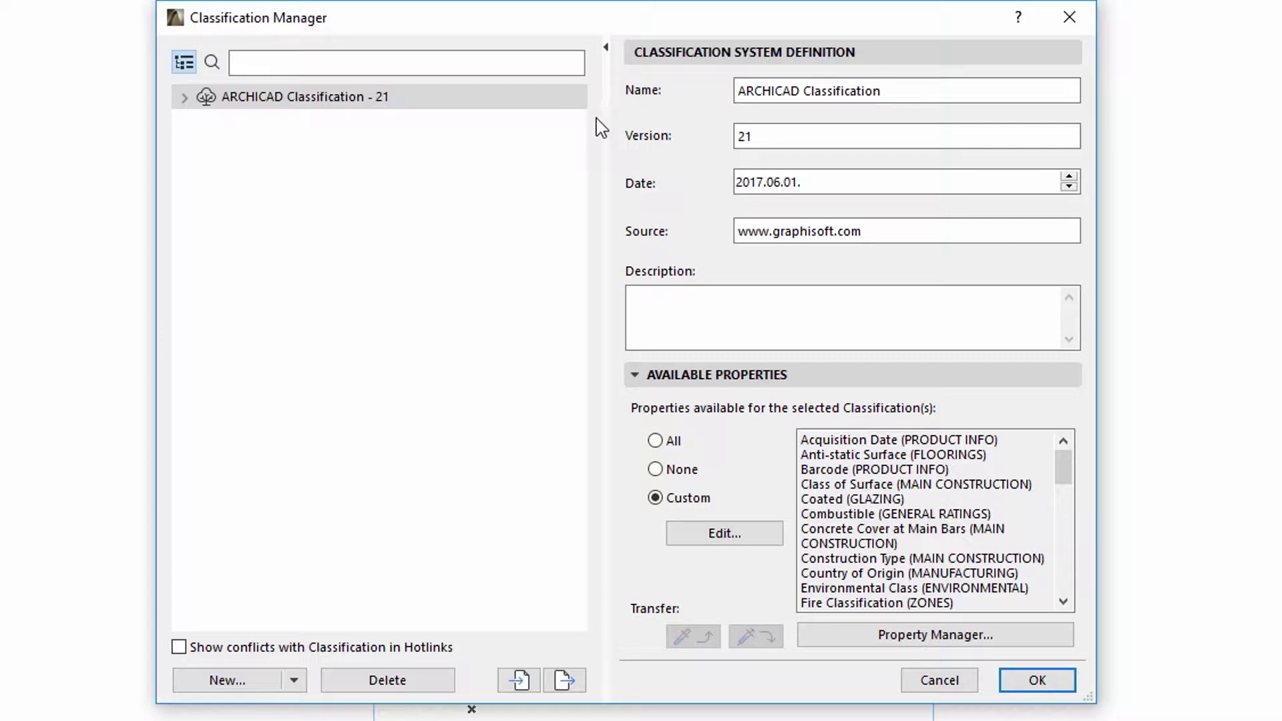
left_click(185, 99)
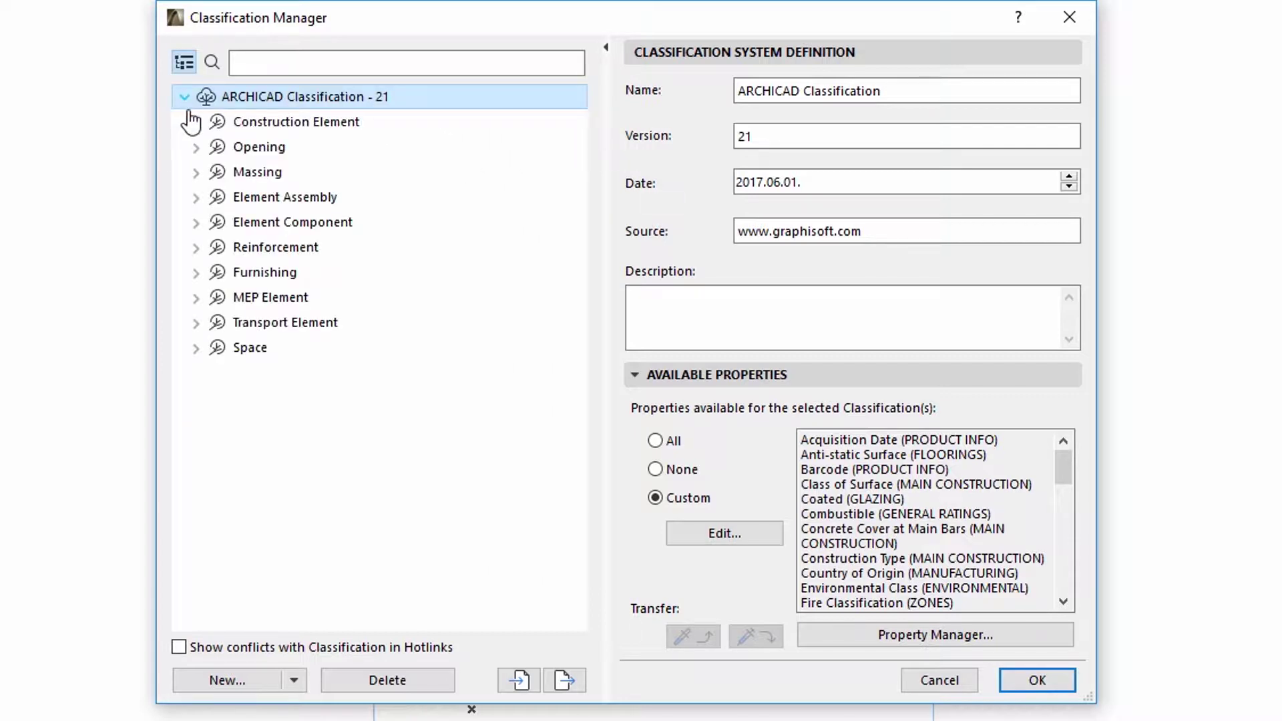
left_click(195, 123)
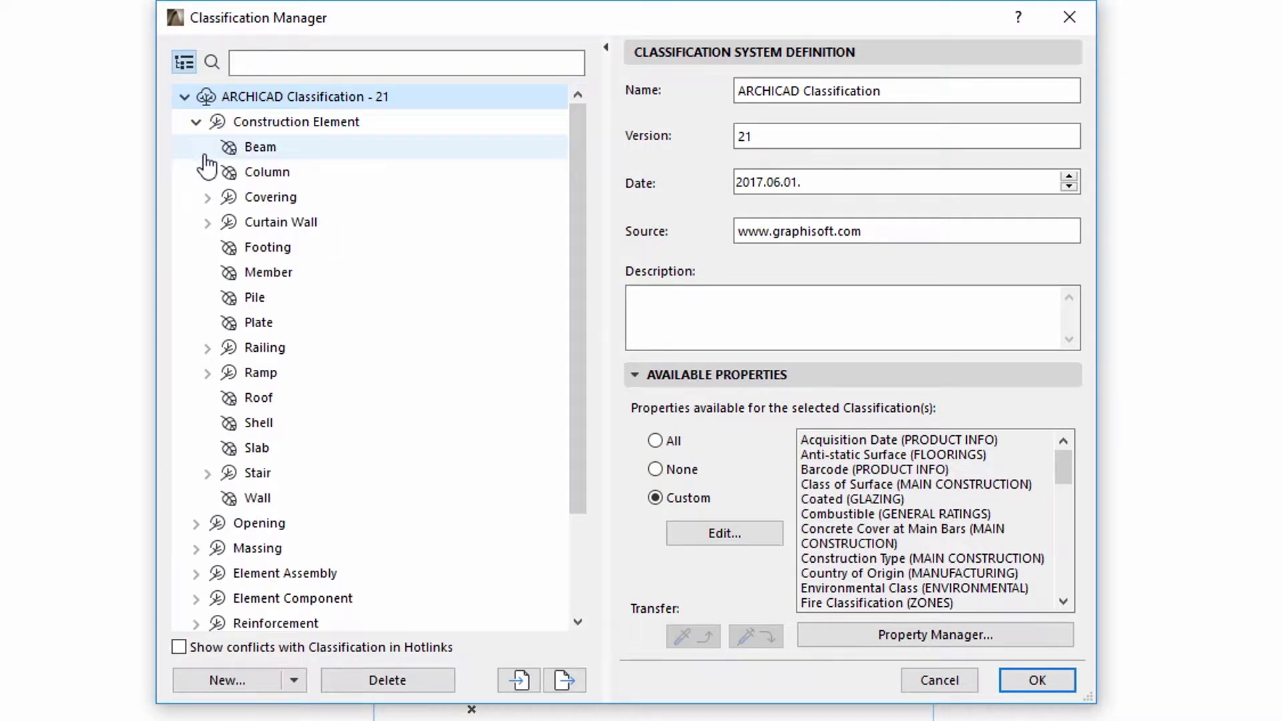
left_click(207, 198)
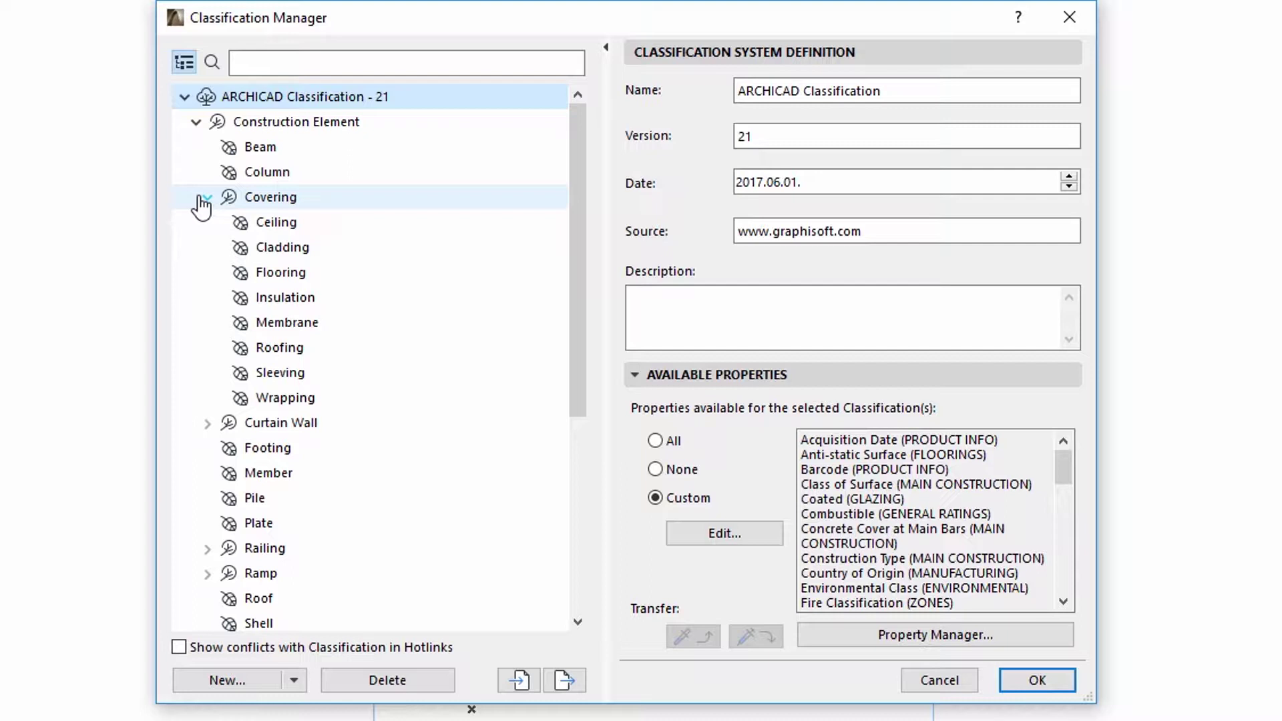
left_click(204, 197)
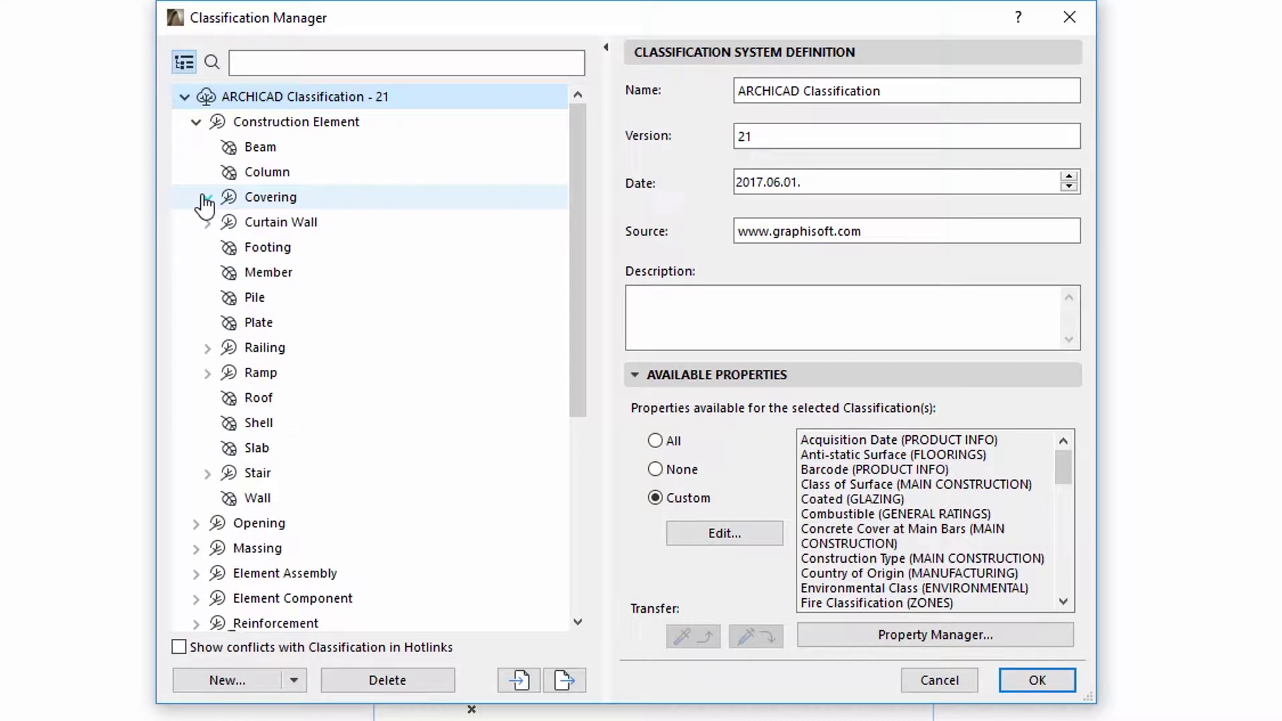
left_click(196, 124)
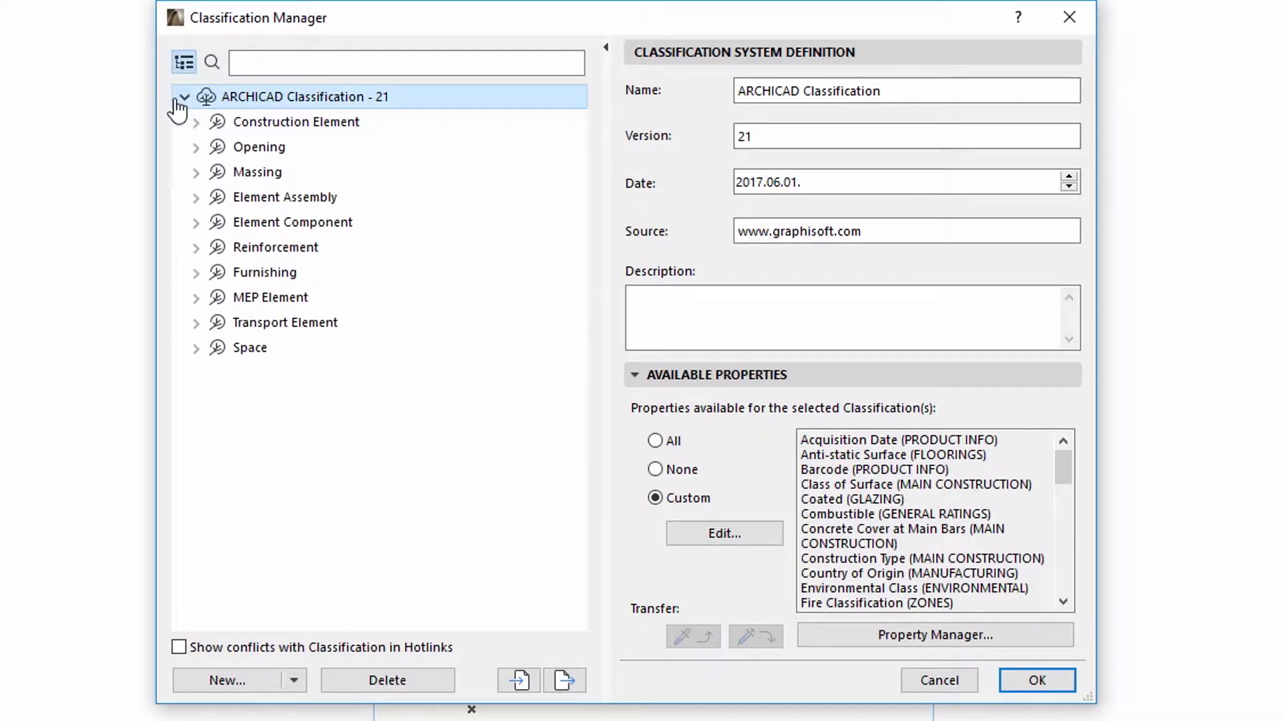
left_click(183, 97)
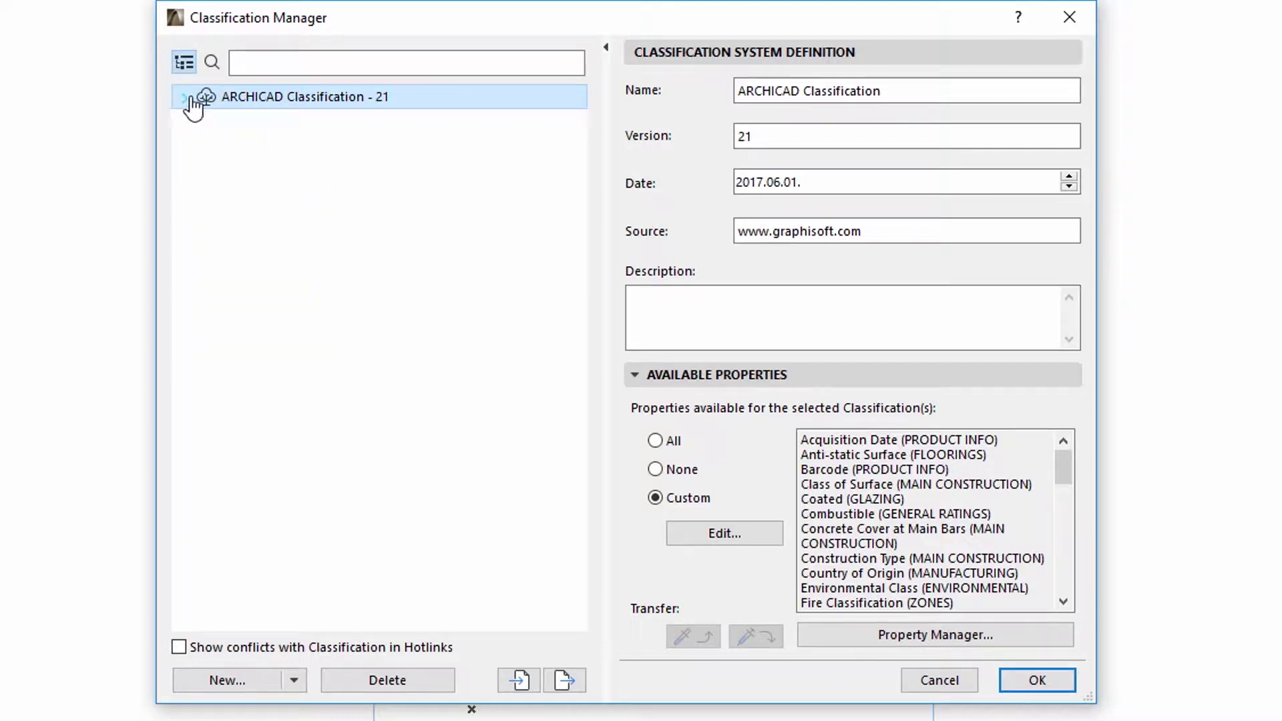
Step: Browse the searchable classification list, sorting by system and order, then return to tree view
left_click(267, 62)
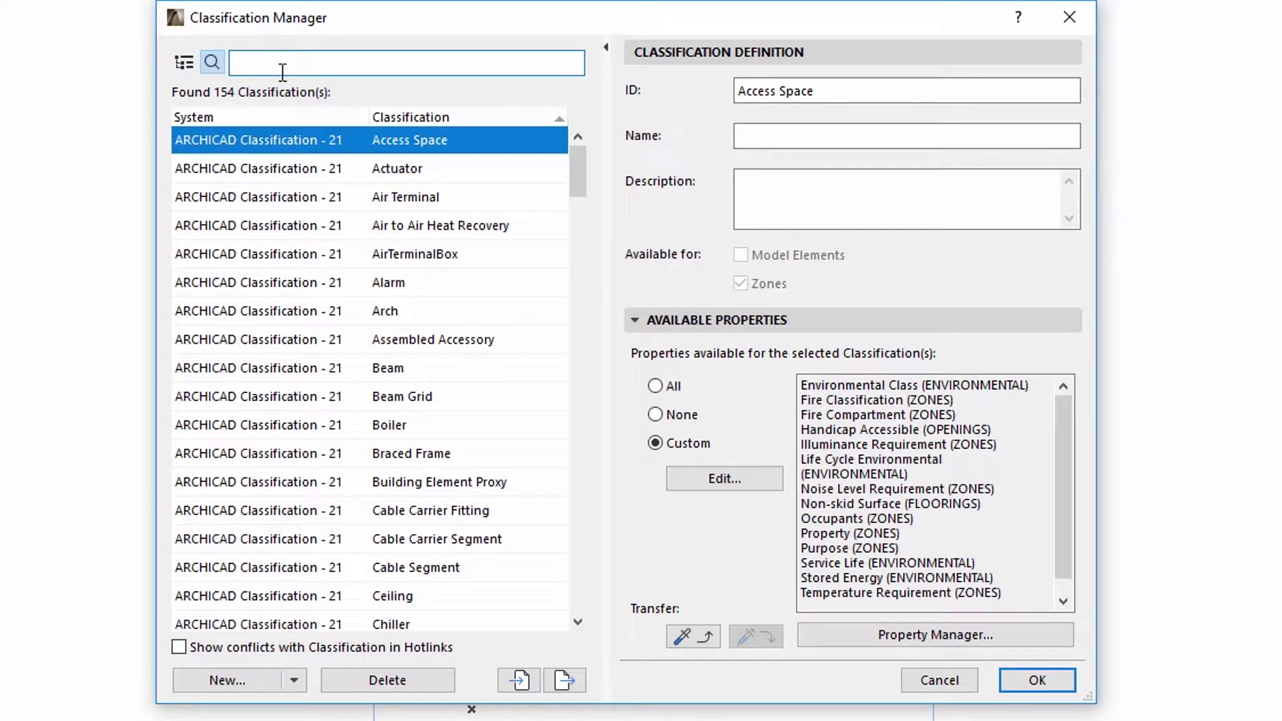
left_click(333, 115)
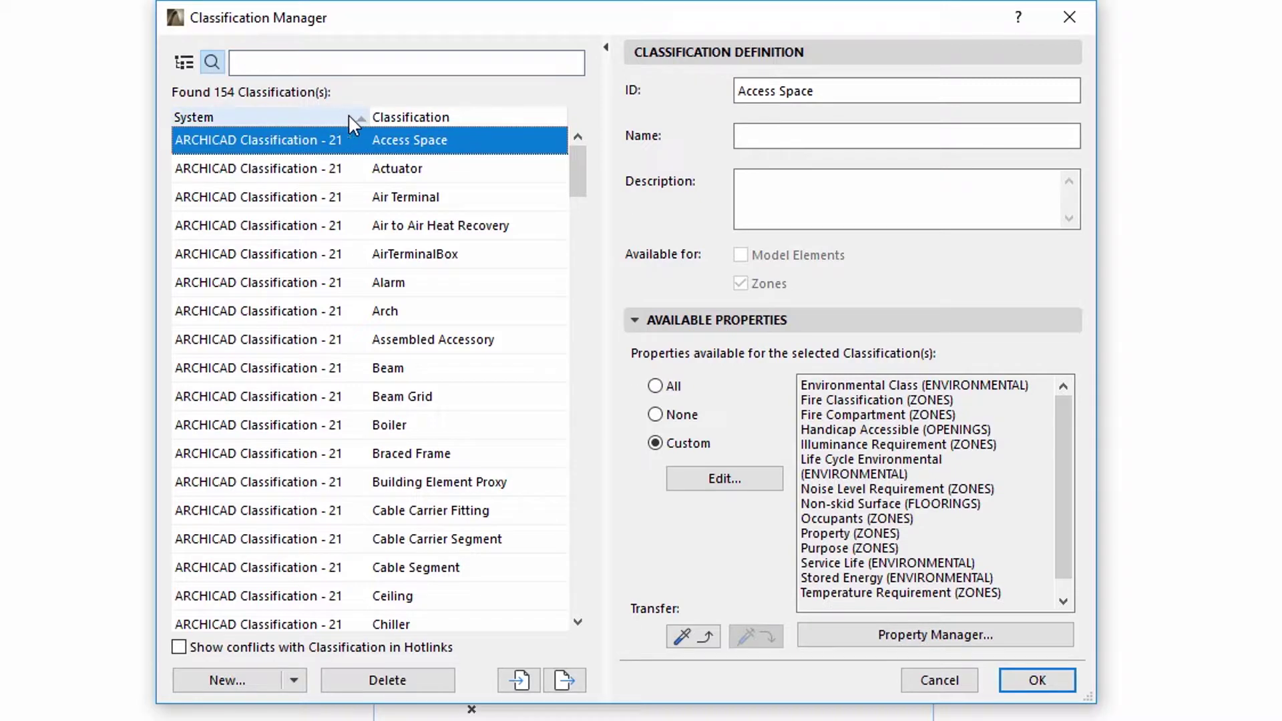
left_click(358, 117)
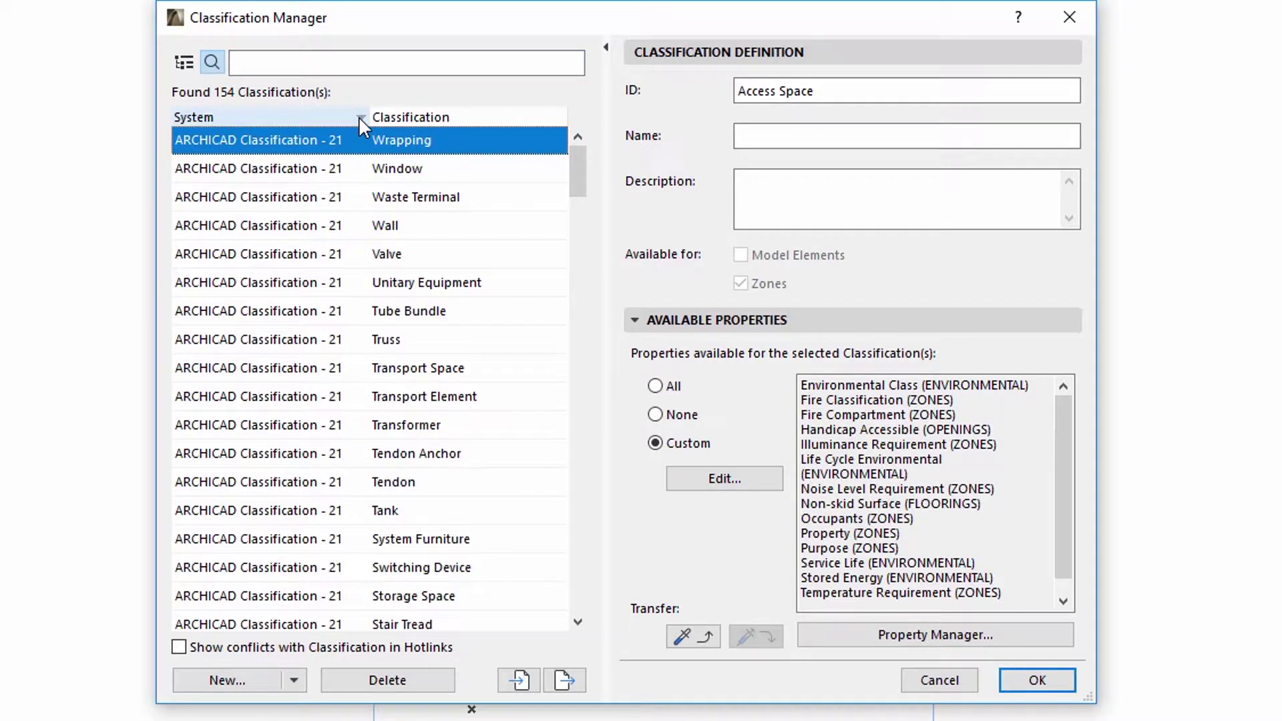
left_click(400, 116)
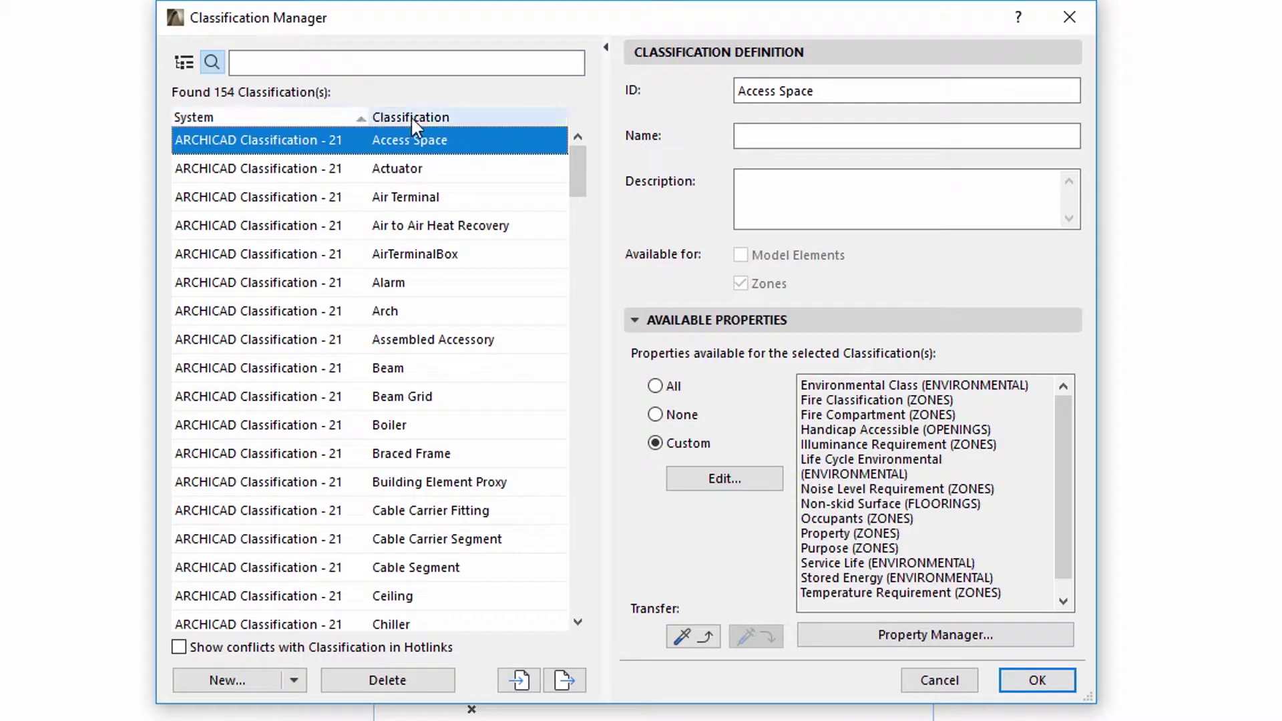
left_click(194, 61)
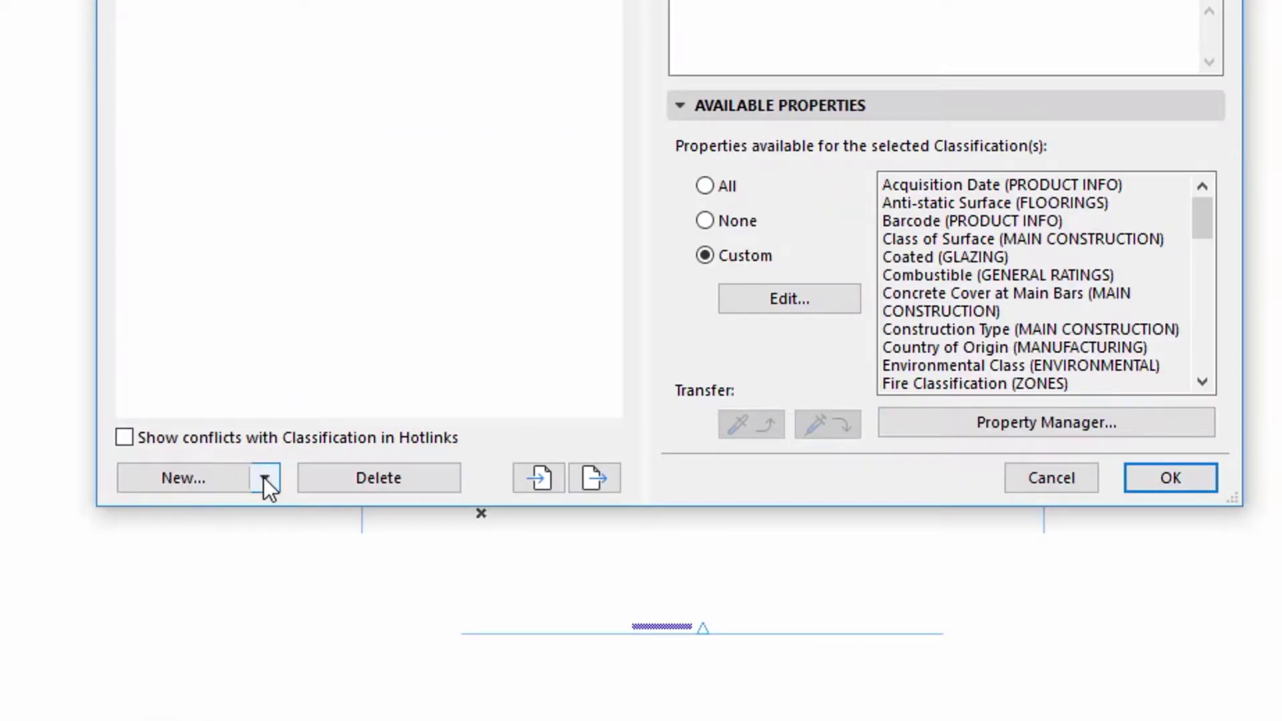
Step: Duplicate ARCHICAD Classification as ARCHICAD Classification (1) - 21 and select both systems
left_click(265, 479)
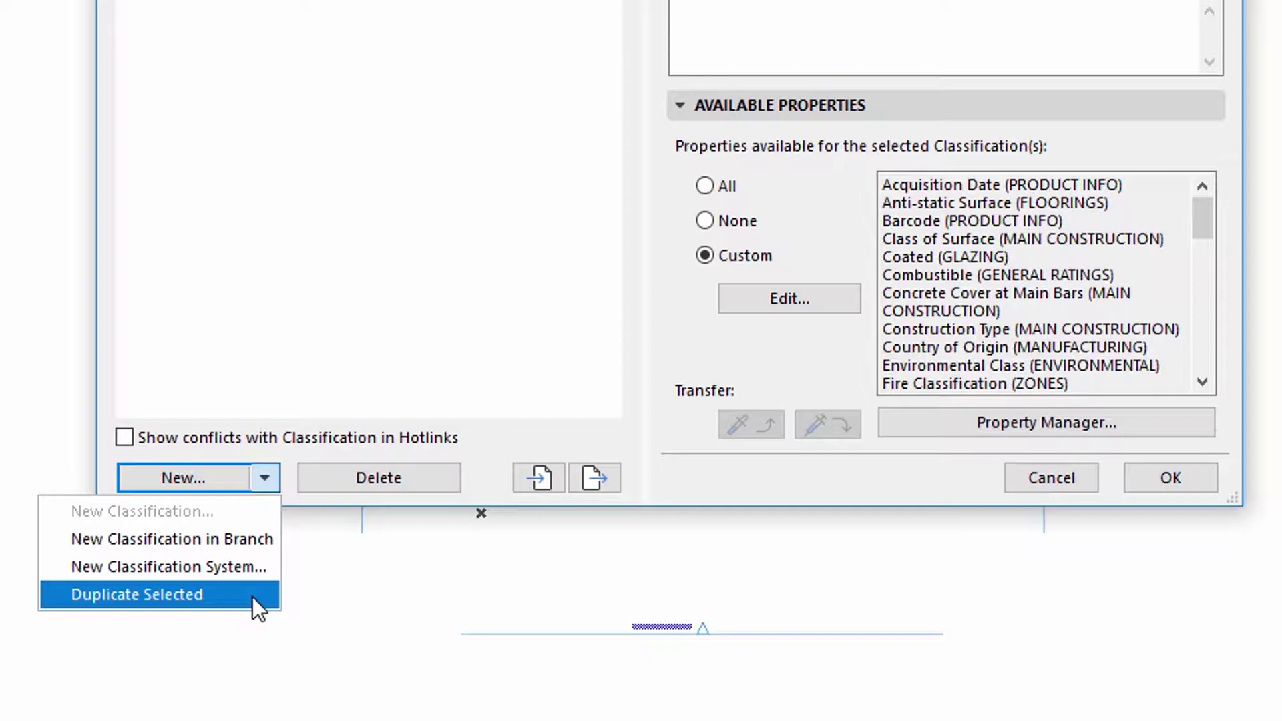
left_click(252, 597)
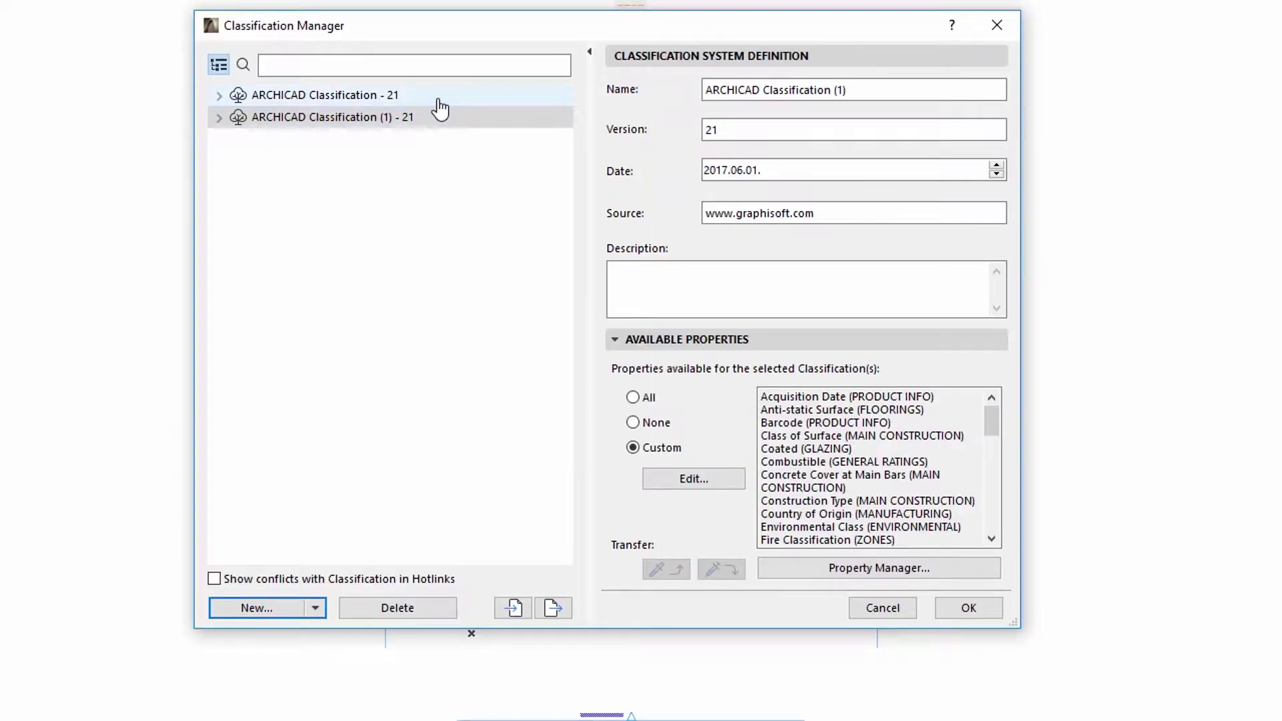
left_click(439, 98, "shift")
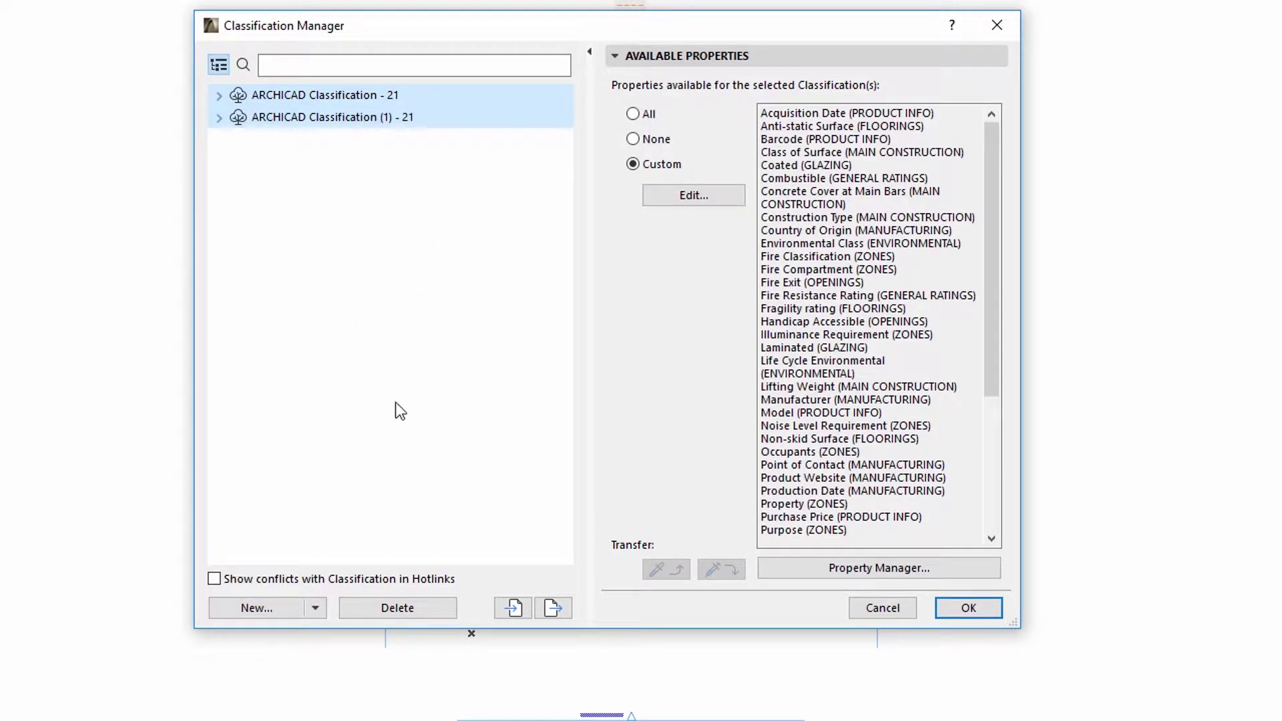
left_click(318, 612)
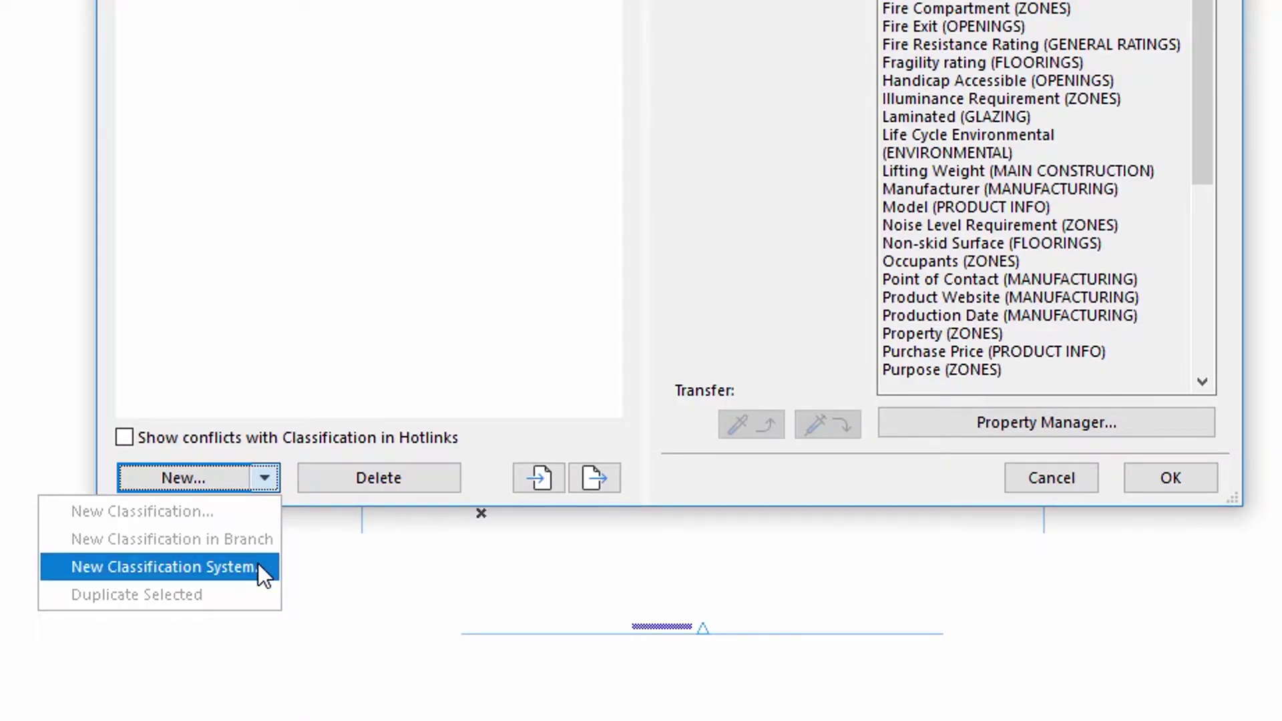
Step: Create New Classification System, version 01, dated 2017.04.04
left_click(257, 566)
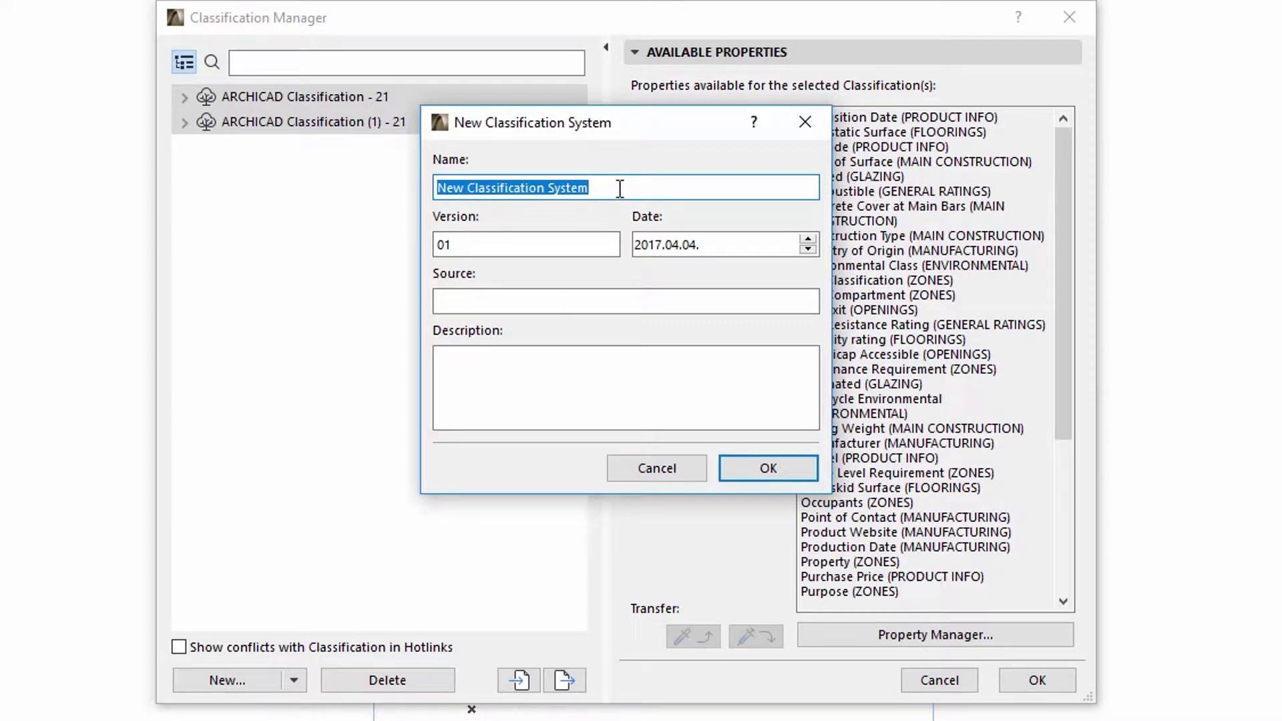
left_click(620, 188)
left_click(611, 244)
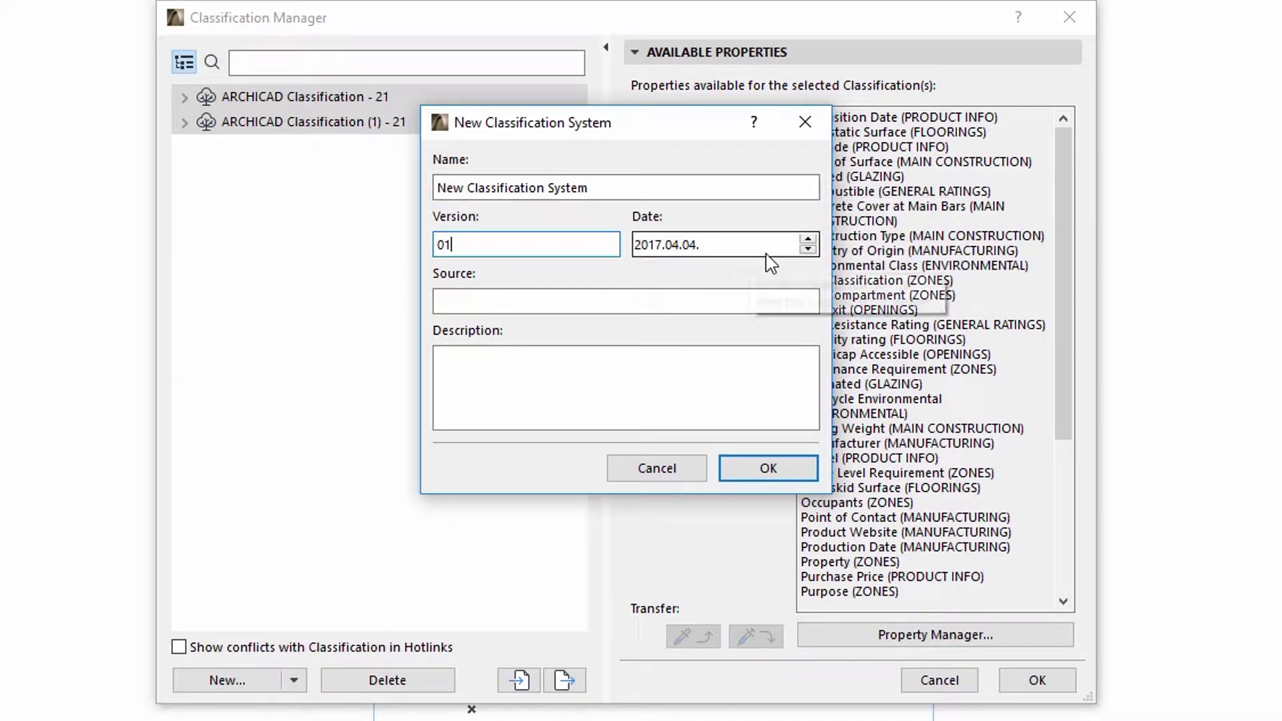
left_click(810, 250)
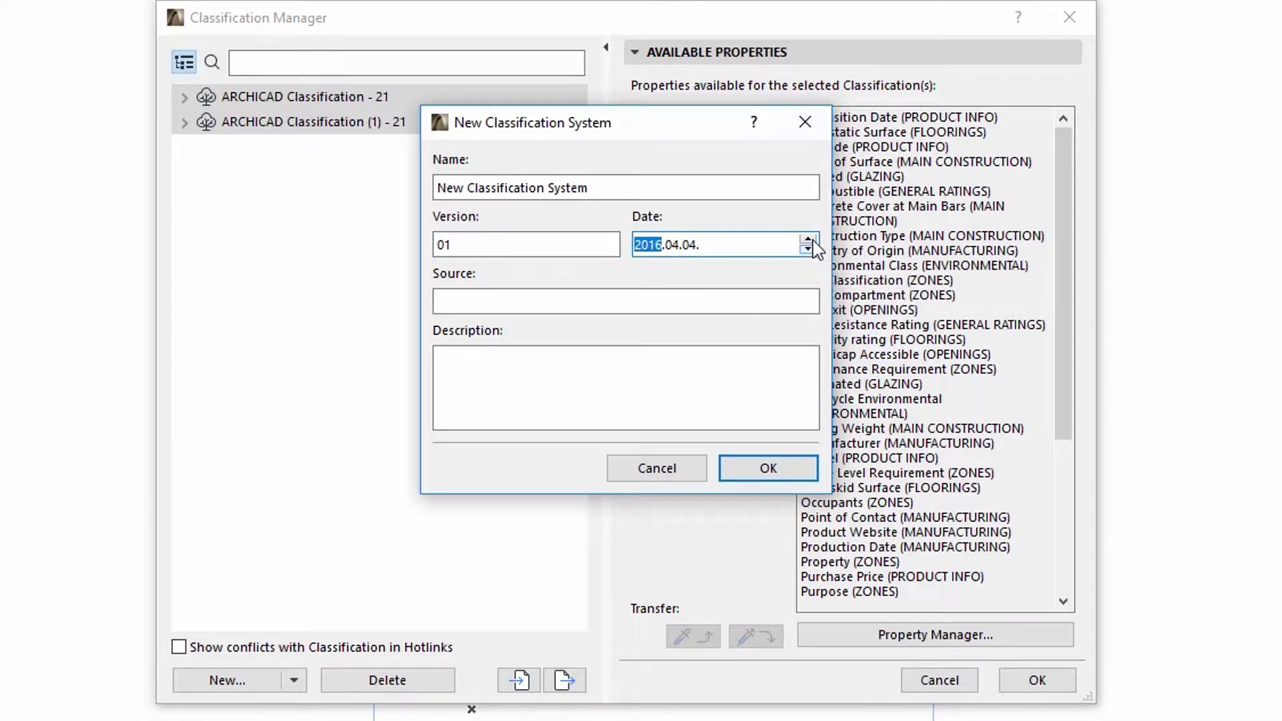
left_click(808, 238)
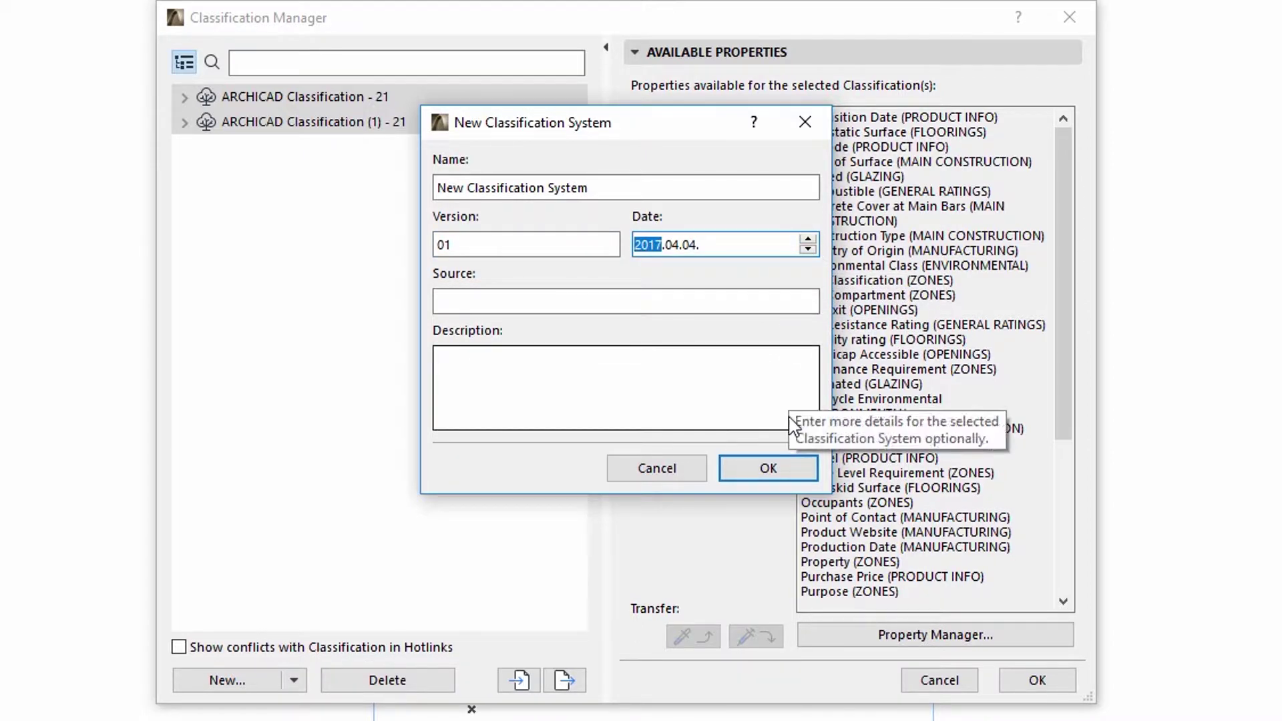
left_click(789, 475)
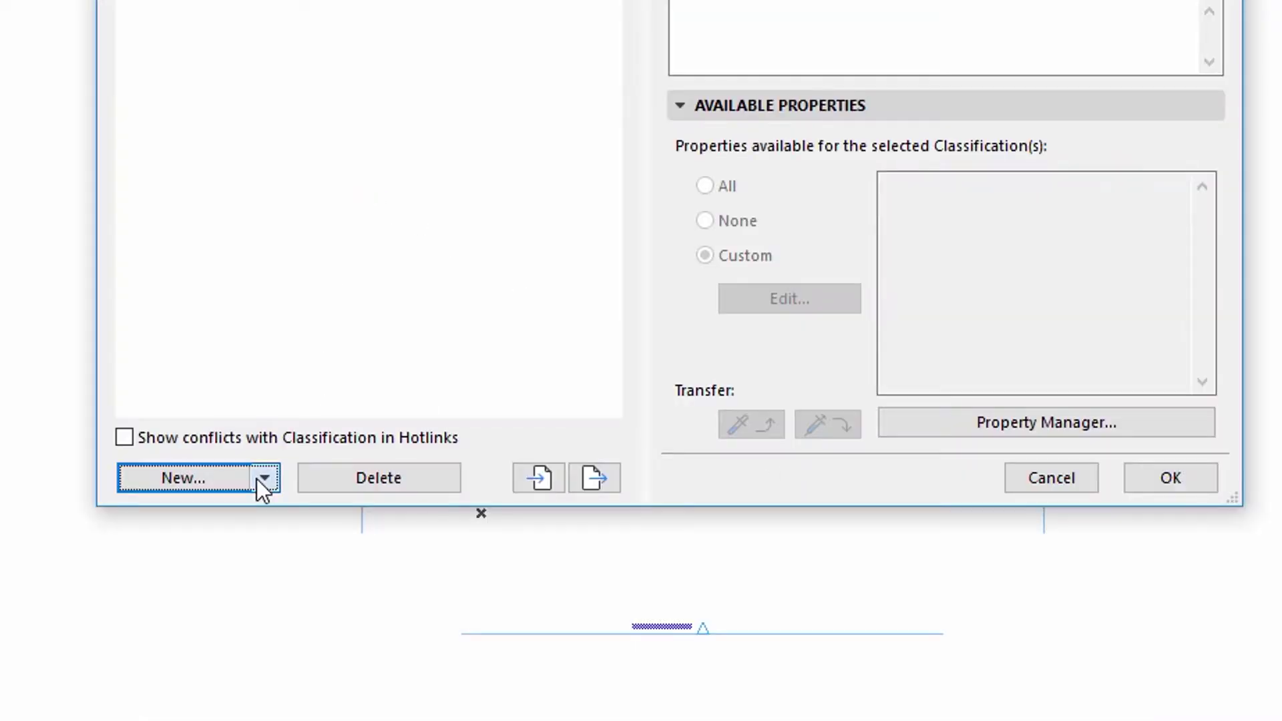
Step: Add New Classification to New Classification System - 01, unavailable for model elements and zones
left_click(291, 681)
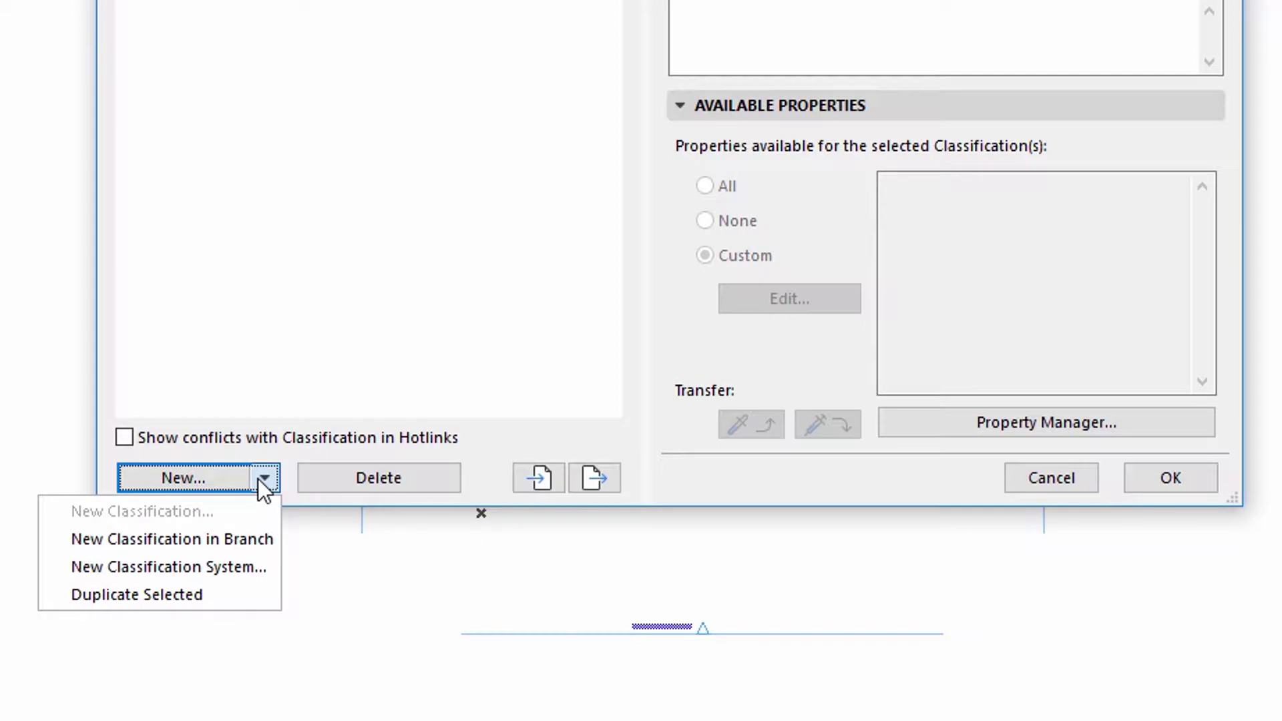
left_click(259, 537)
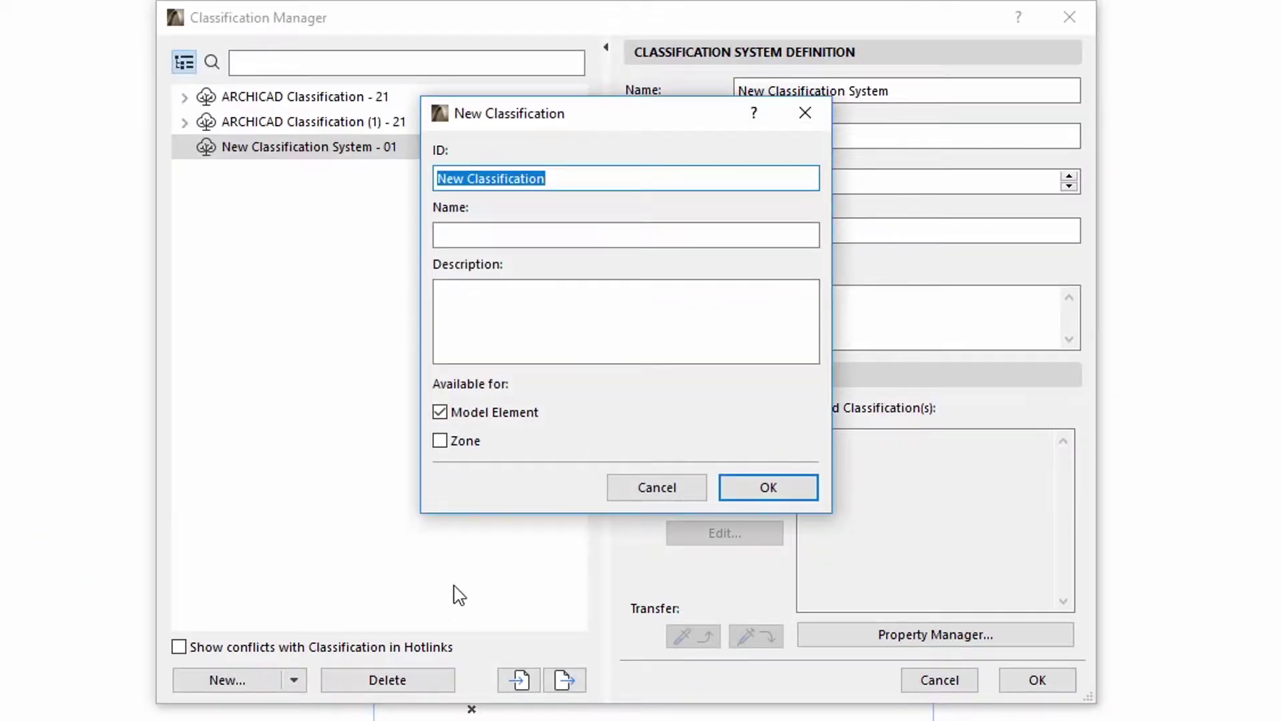
left_click(587, 175)
left_click(579, 234)
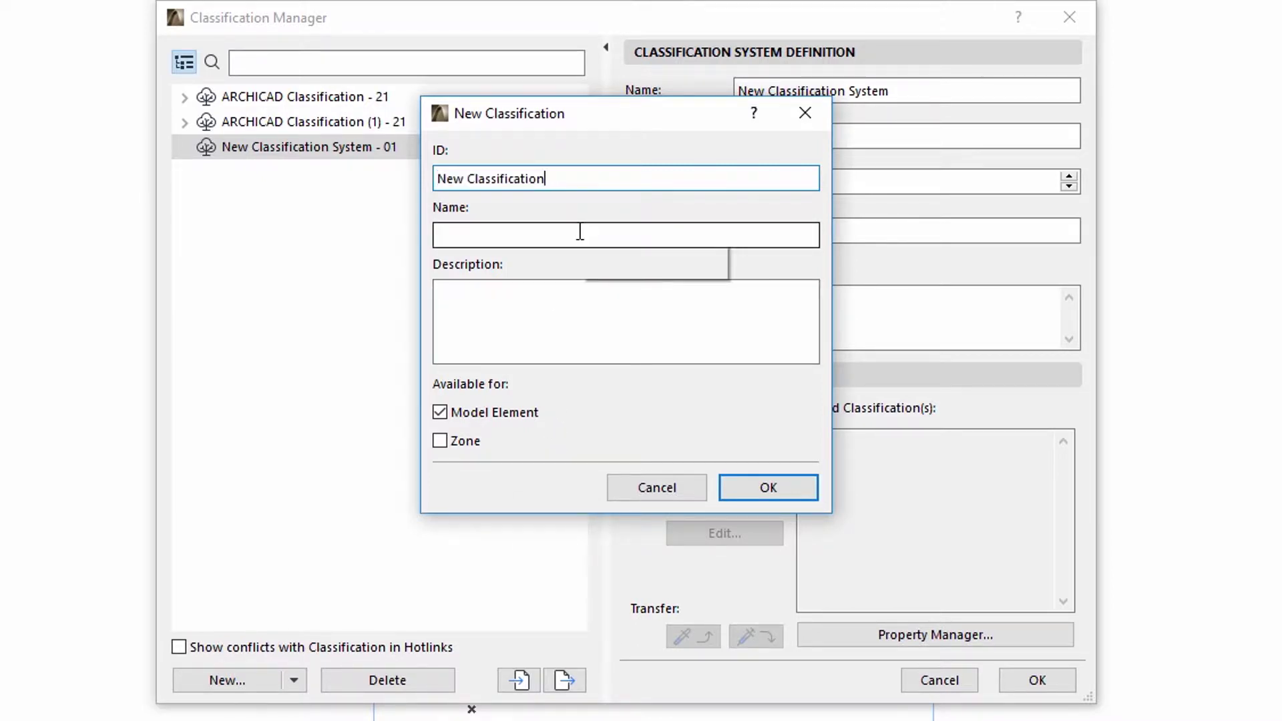
left_click(575, 289)
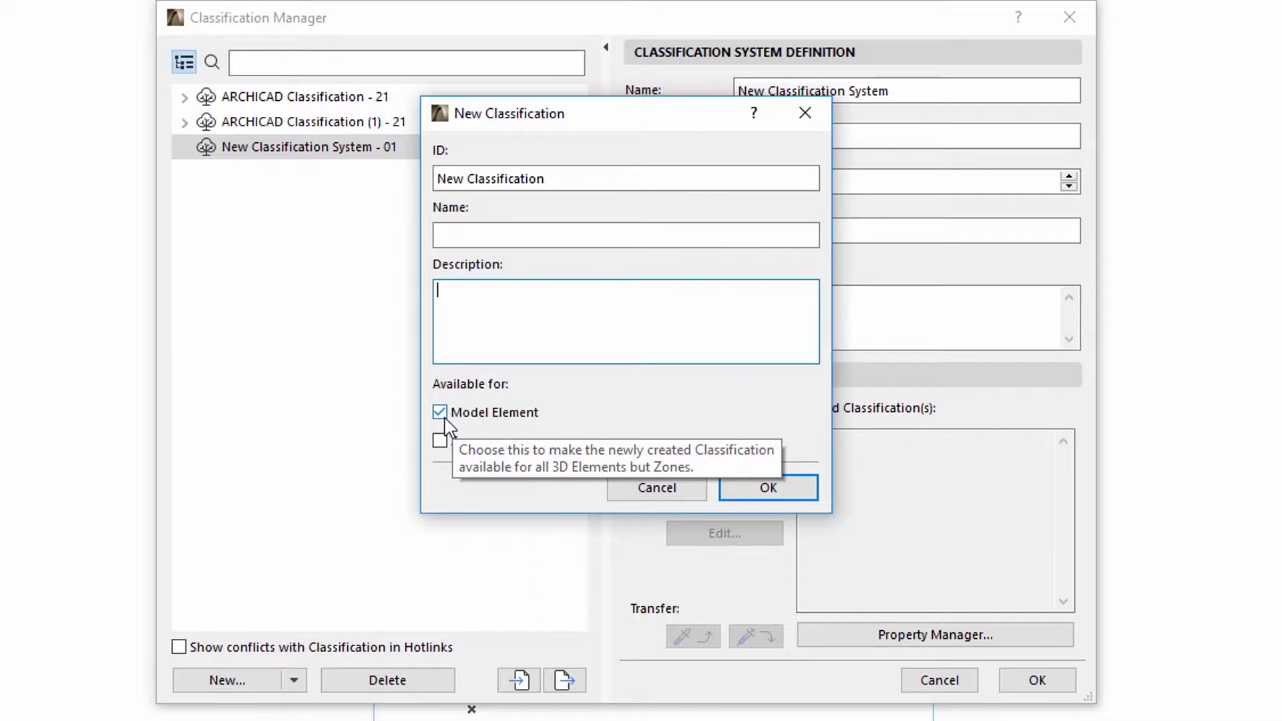
left_click(443, 418)
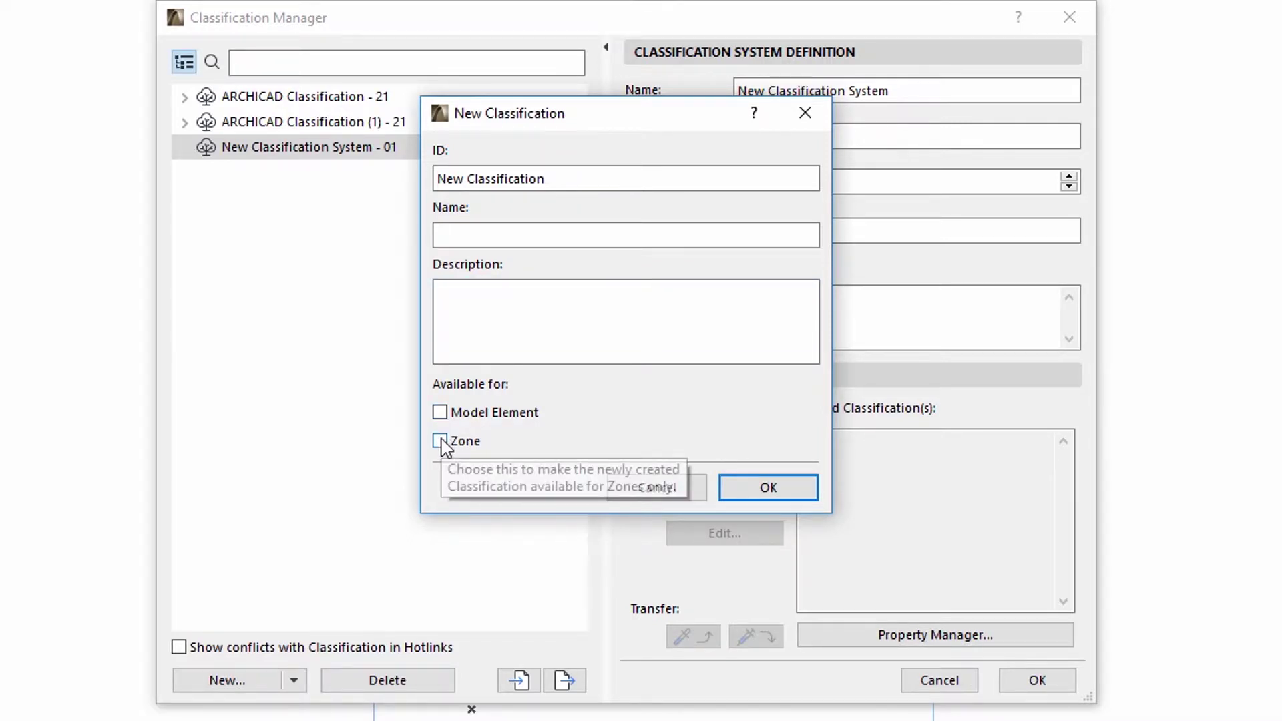
left_click(441, 442)
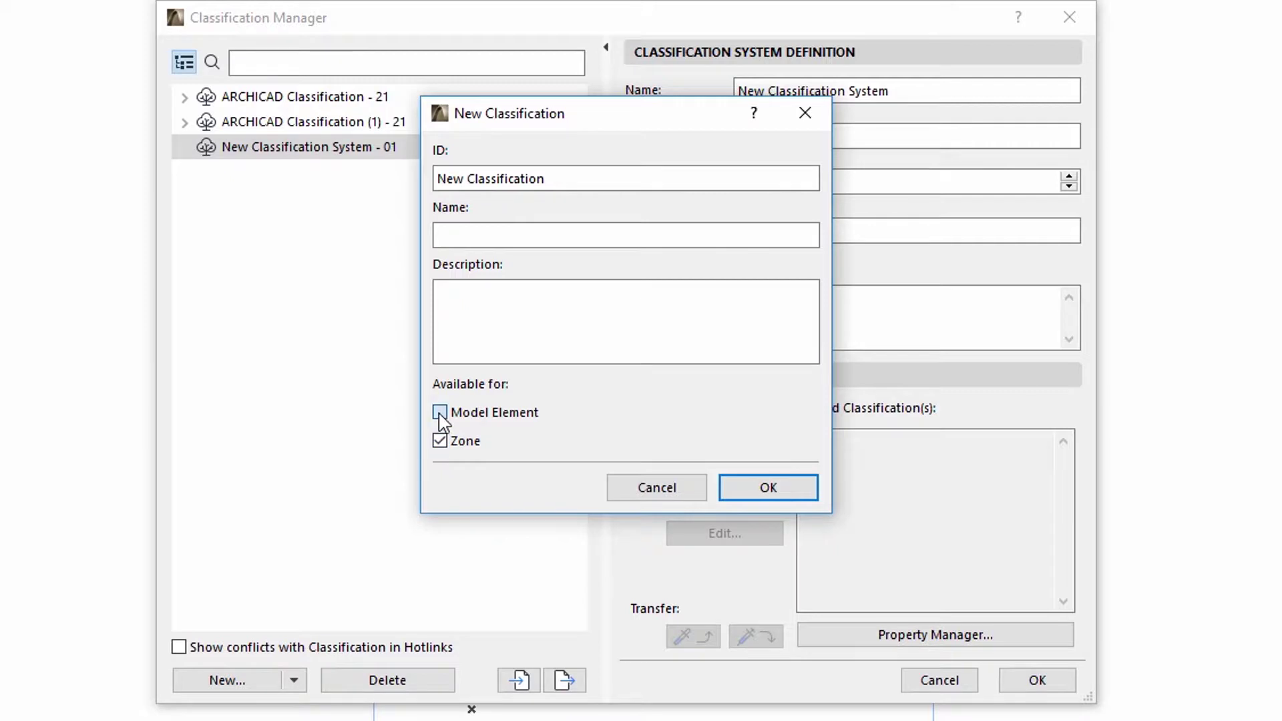
left_click(441, 414)
left_click(442, 415)
left_click(441, 442)
left_click(761, 489)
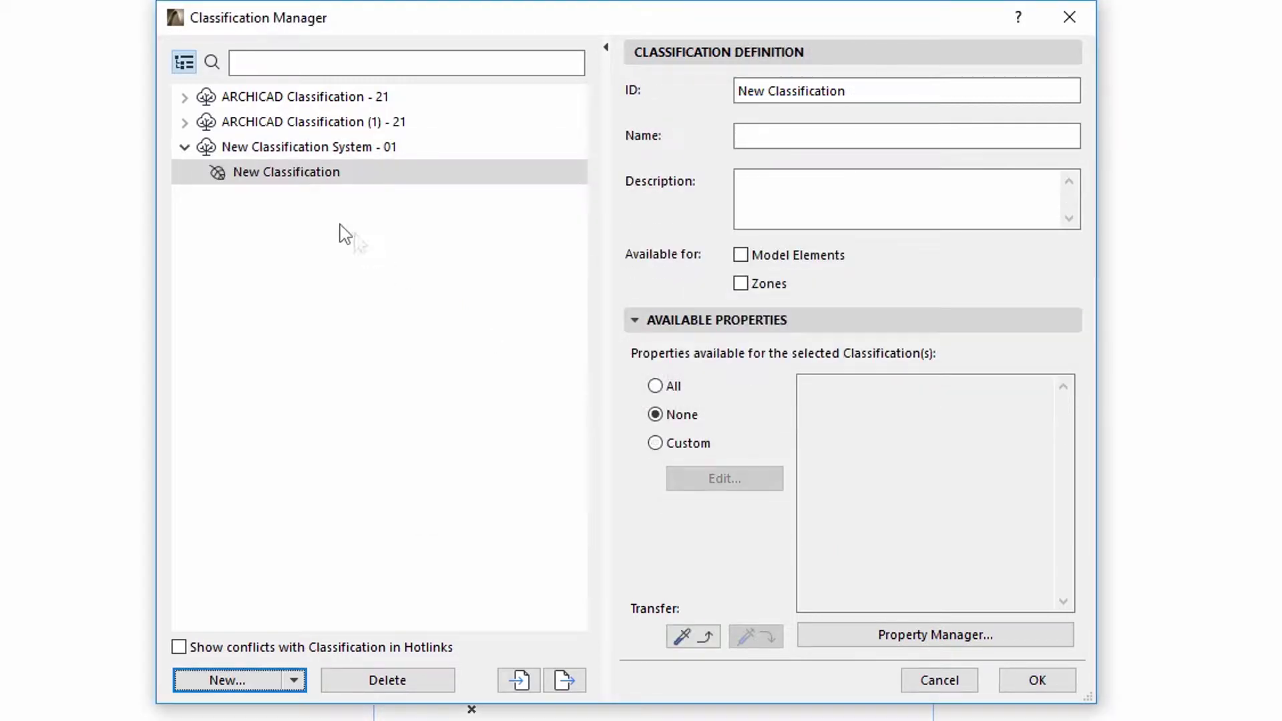
Step: Nest New Classification (1) under New Classification and collapse the tree
left_click(264, 480)
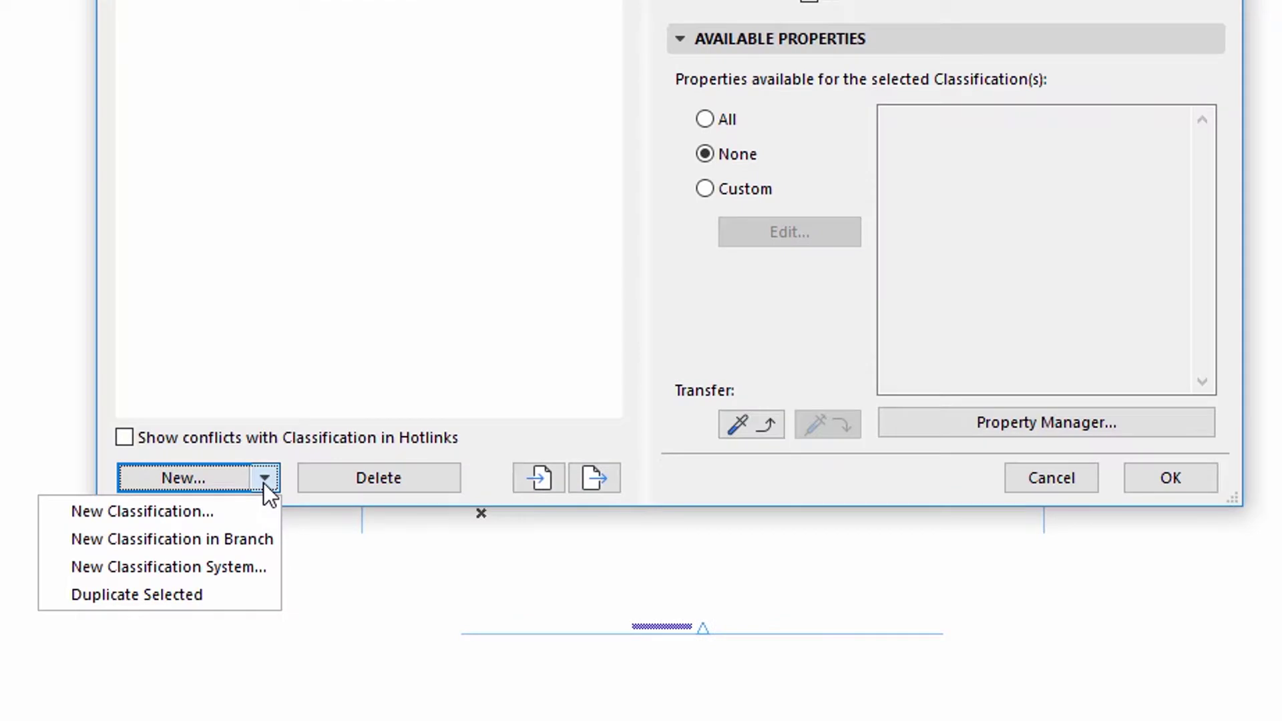
left_click(261, 531)
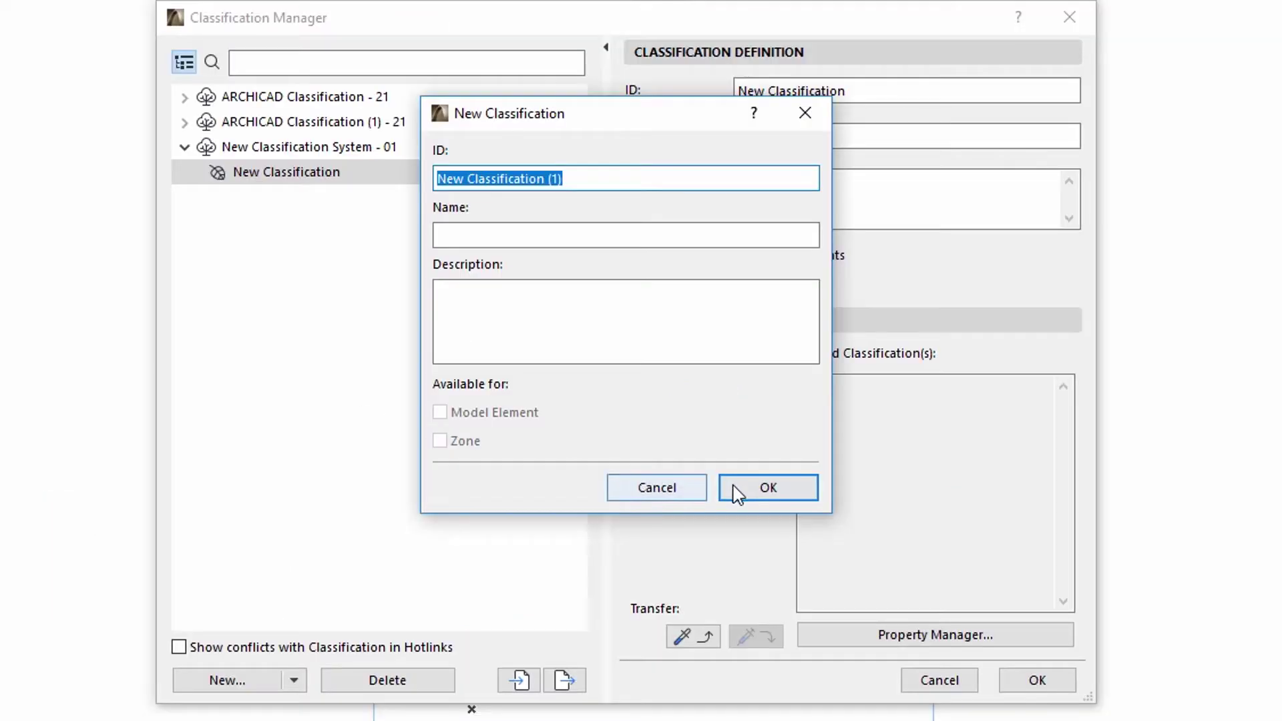
left_click(739, 492)
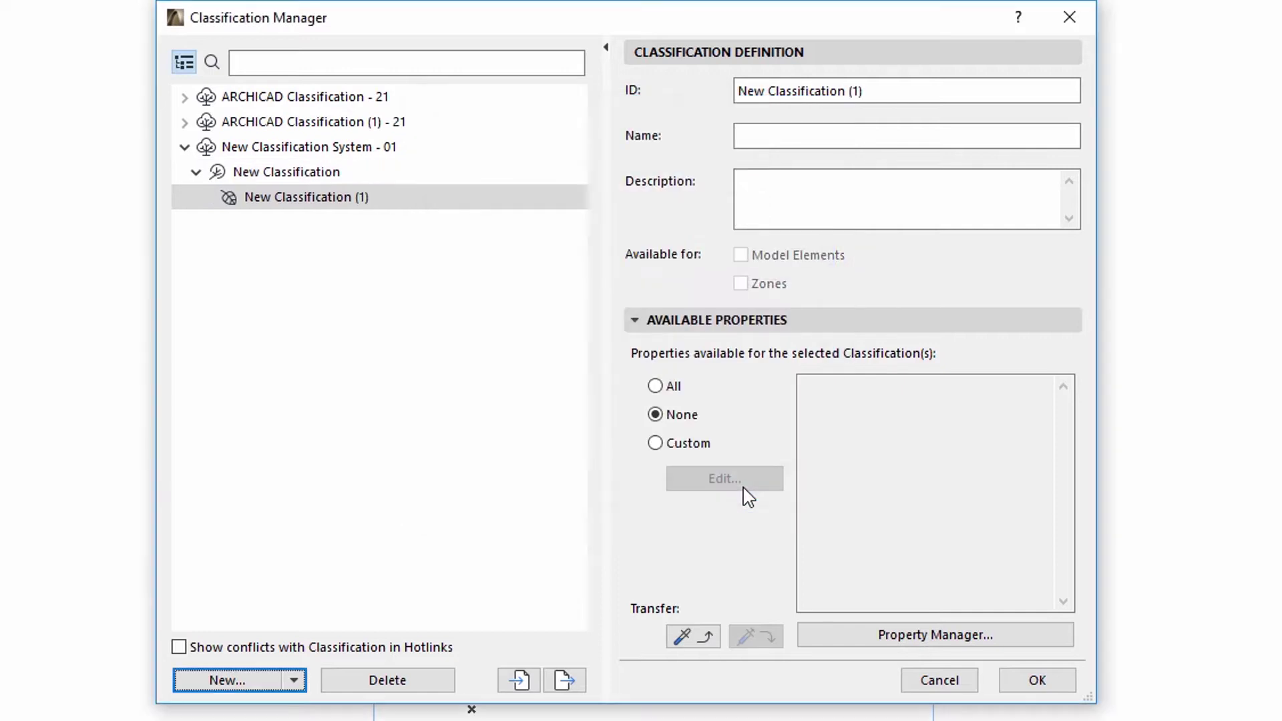
left_click(196, 173)
left_click(185, 148)
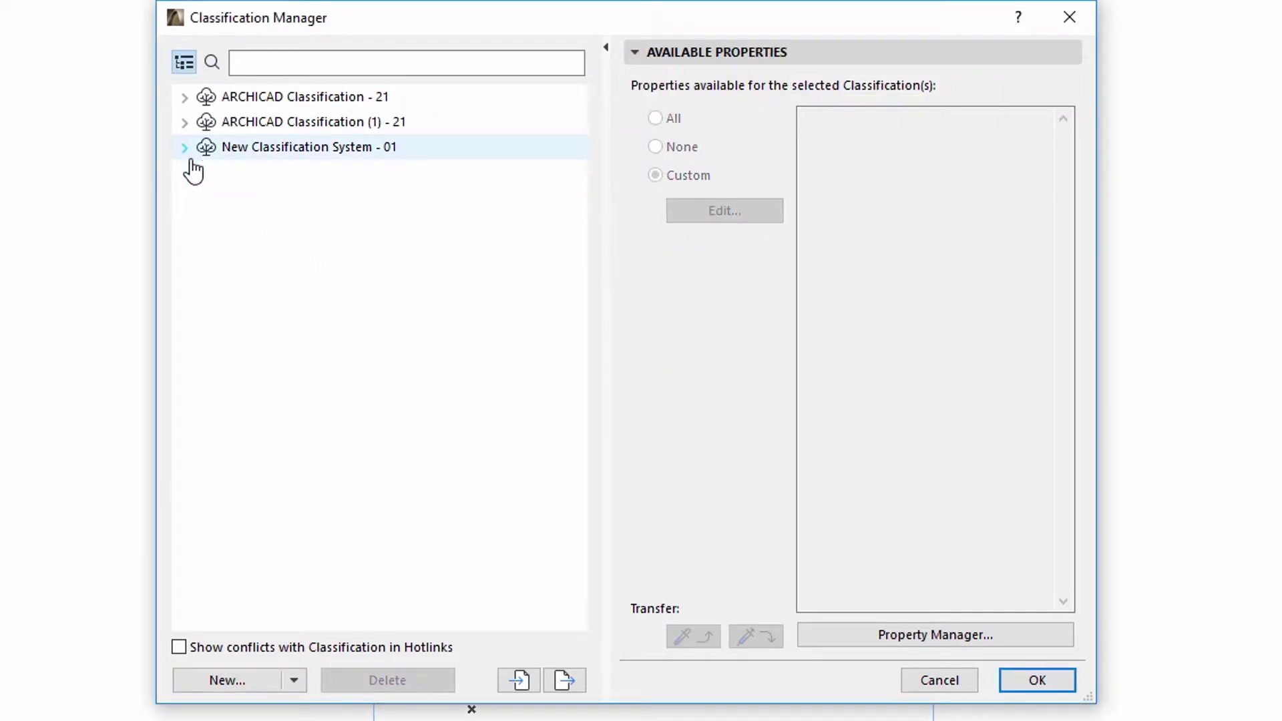
Step: Toggle 'Show conflicts with Classification in Hotlinks' on, then back off
left_click(176, 649)
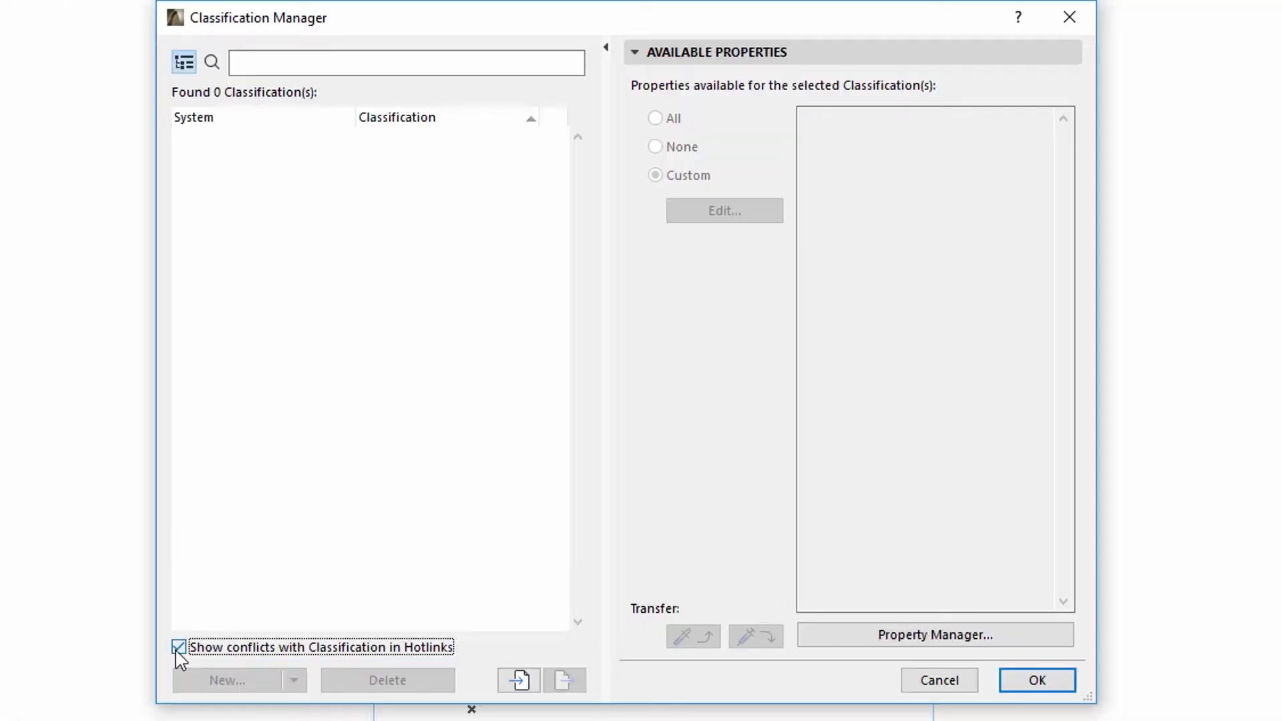
left_click(179, 647)
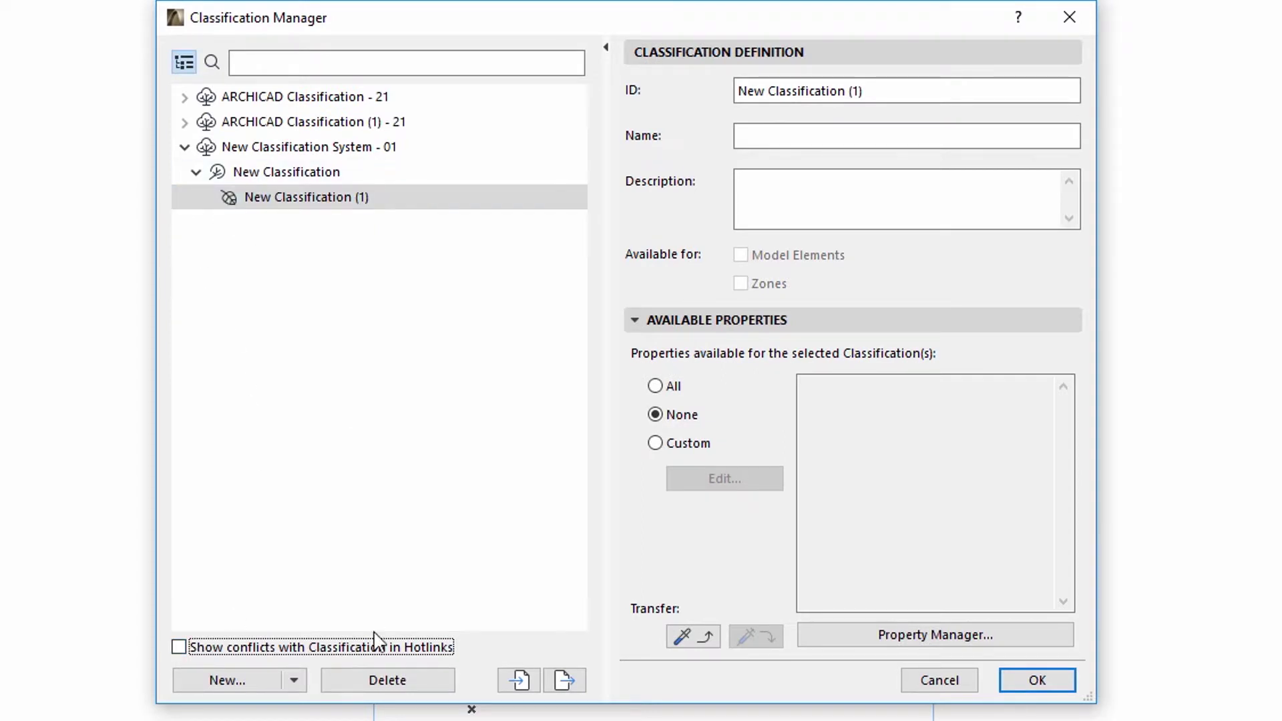
Step: Delete New Classification (1) and collapse New Classification System - 01
left_click(392, 681)
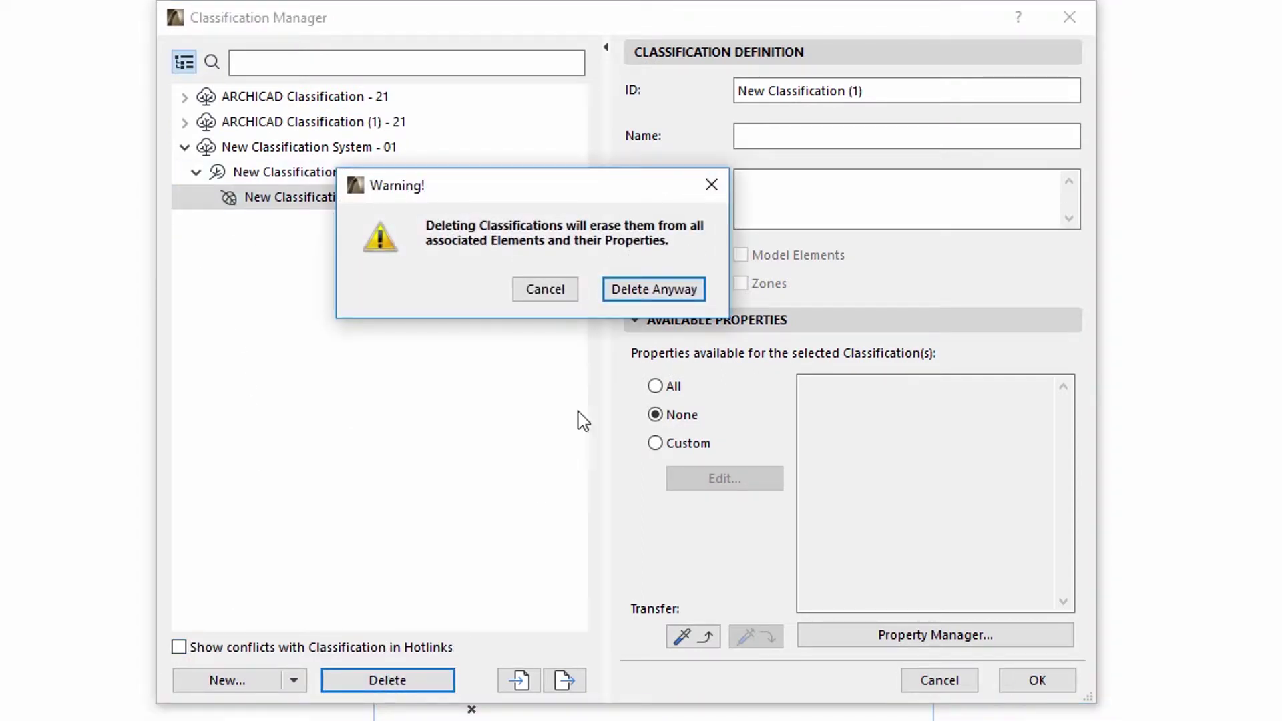
left_click(619, 292)
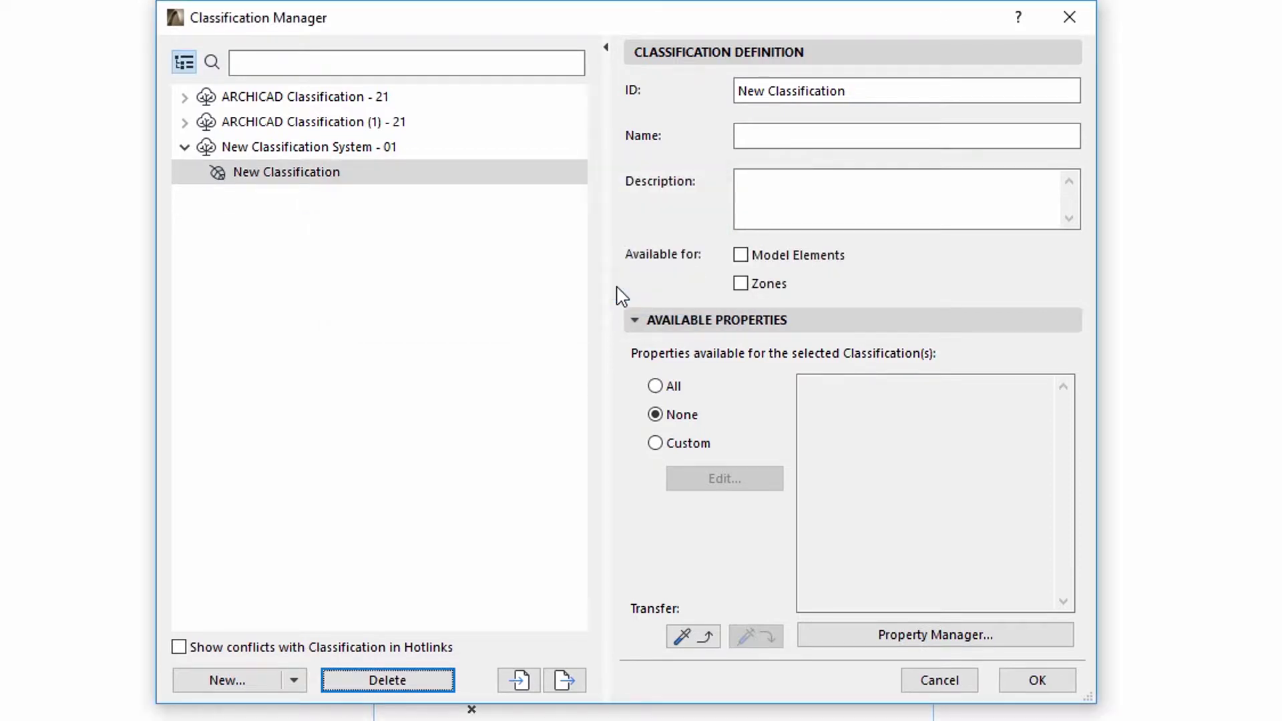
left_click(185, 148)
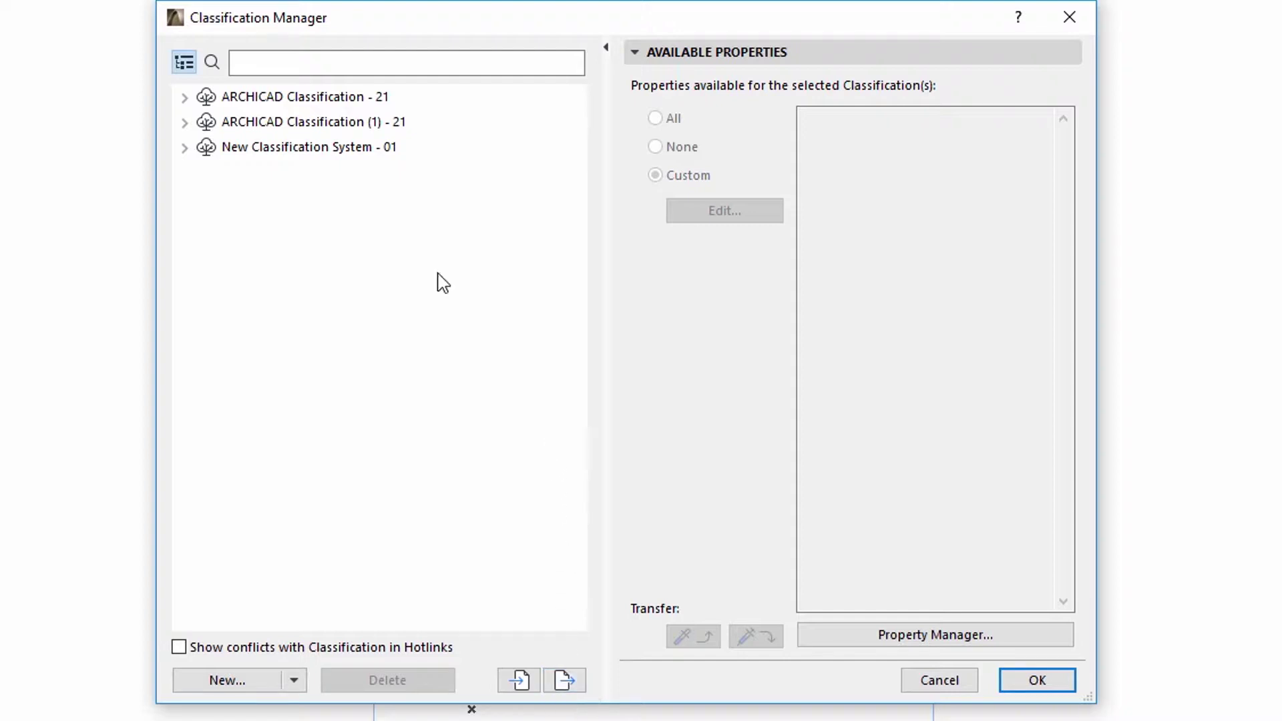
left_click(323, 99)
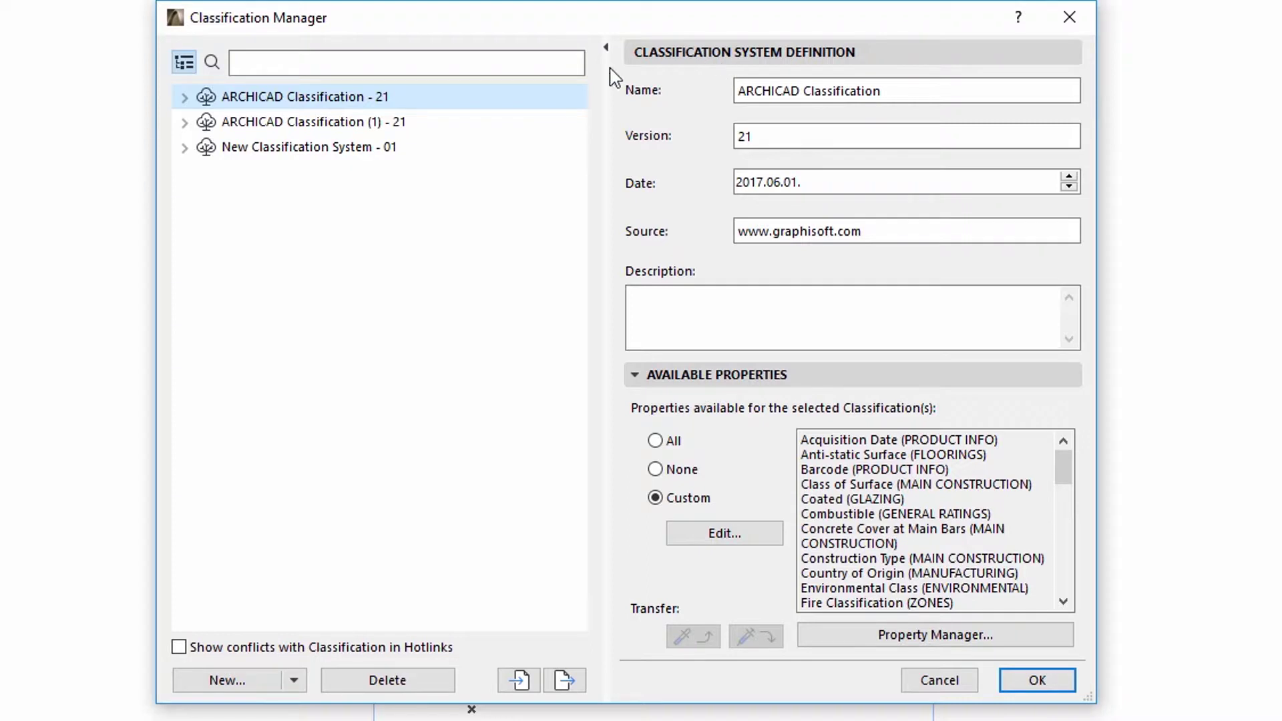
Step: Expand ARCHICAD Classification - 21 and compare the Construction Element and Opening definitions
left_click(184, 98)
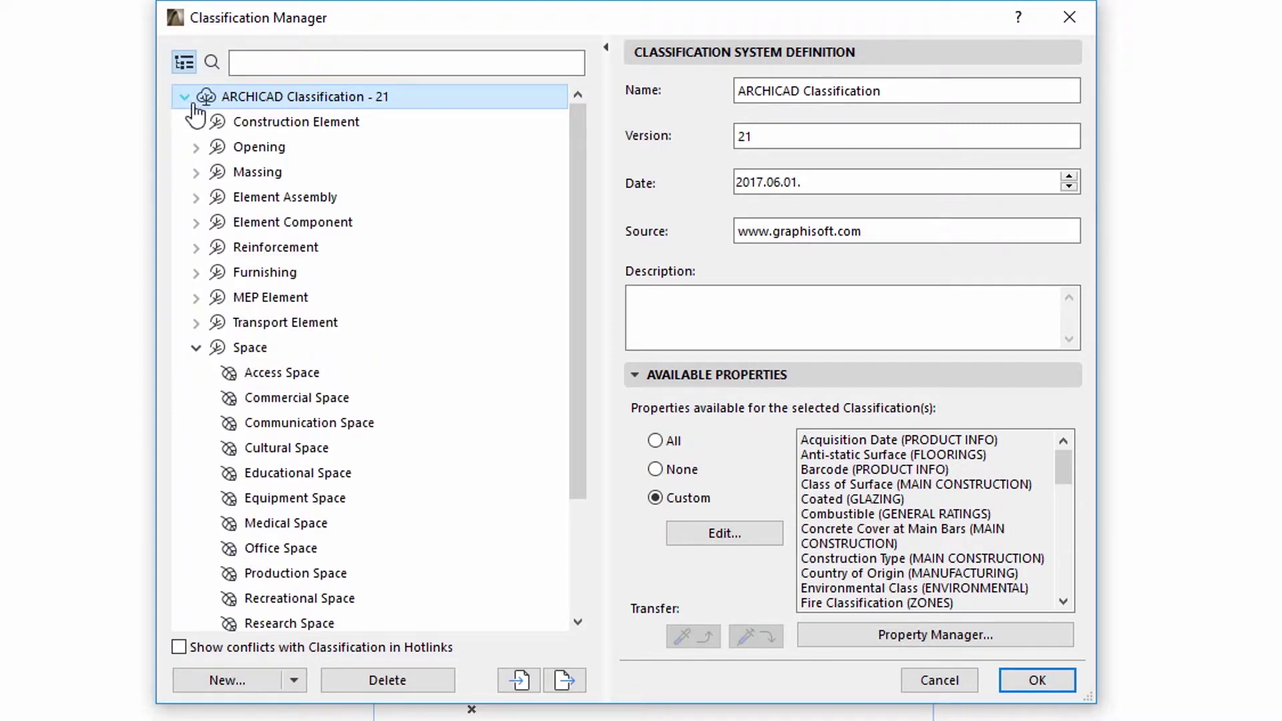
left_click(260, 126)
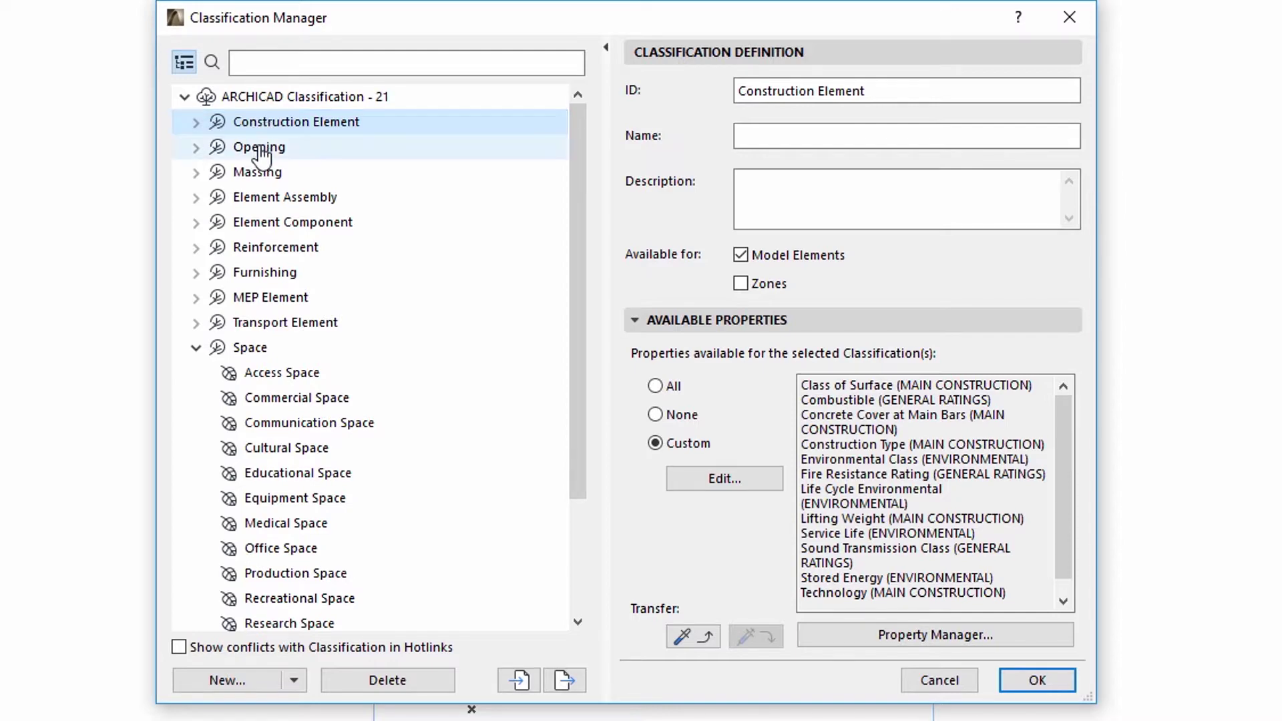
left_click(260, 148, "ctrl")
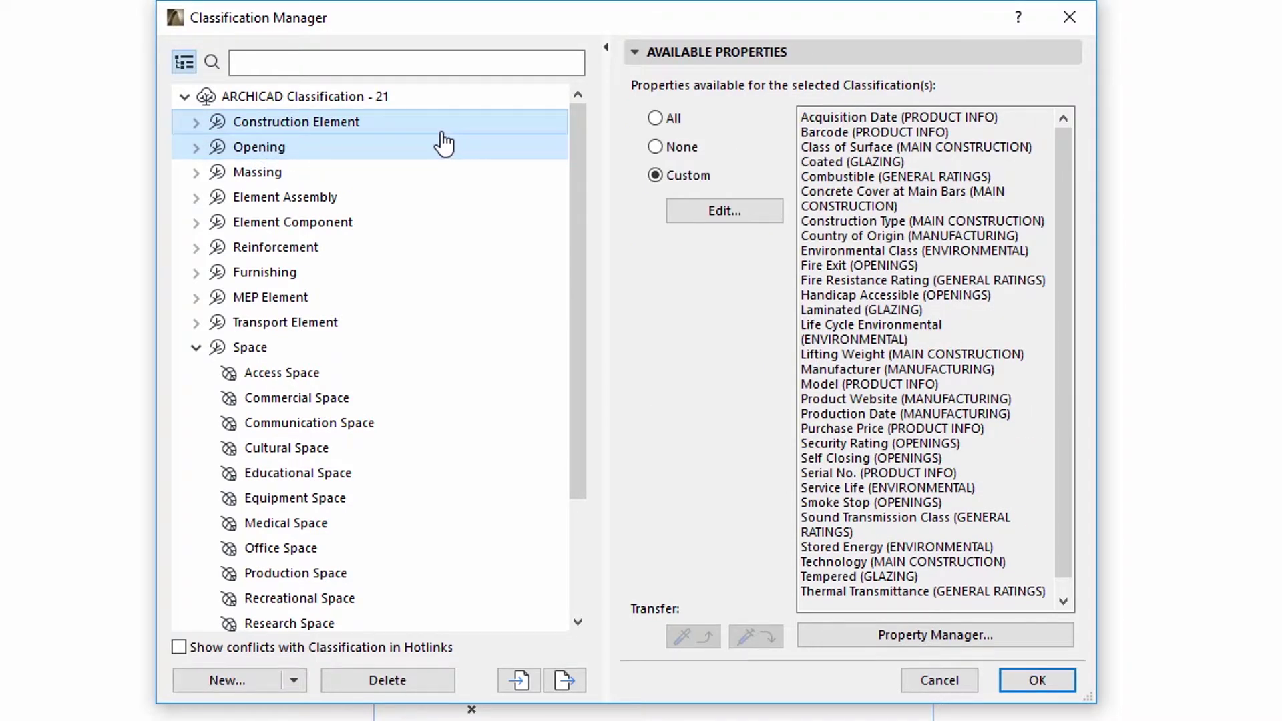
left_click(203, 98)
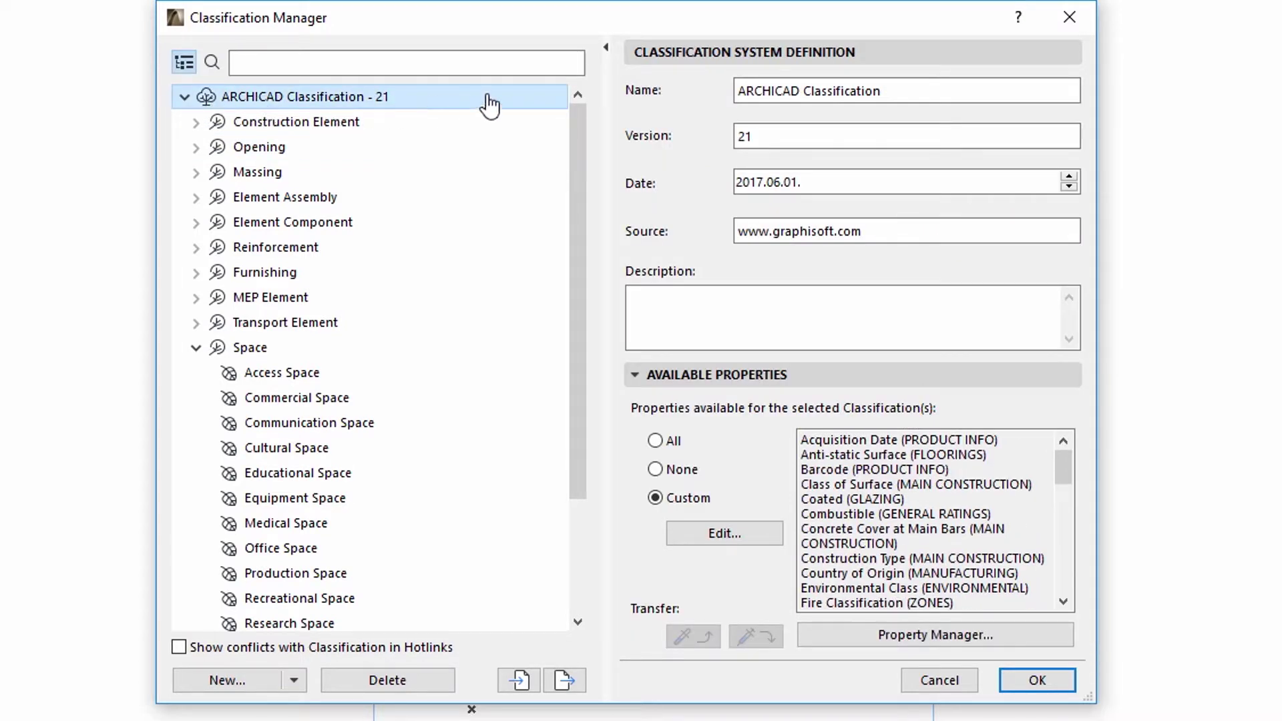
left_click(918, 94)
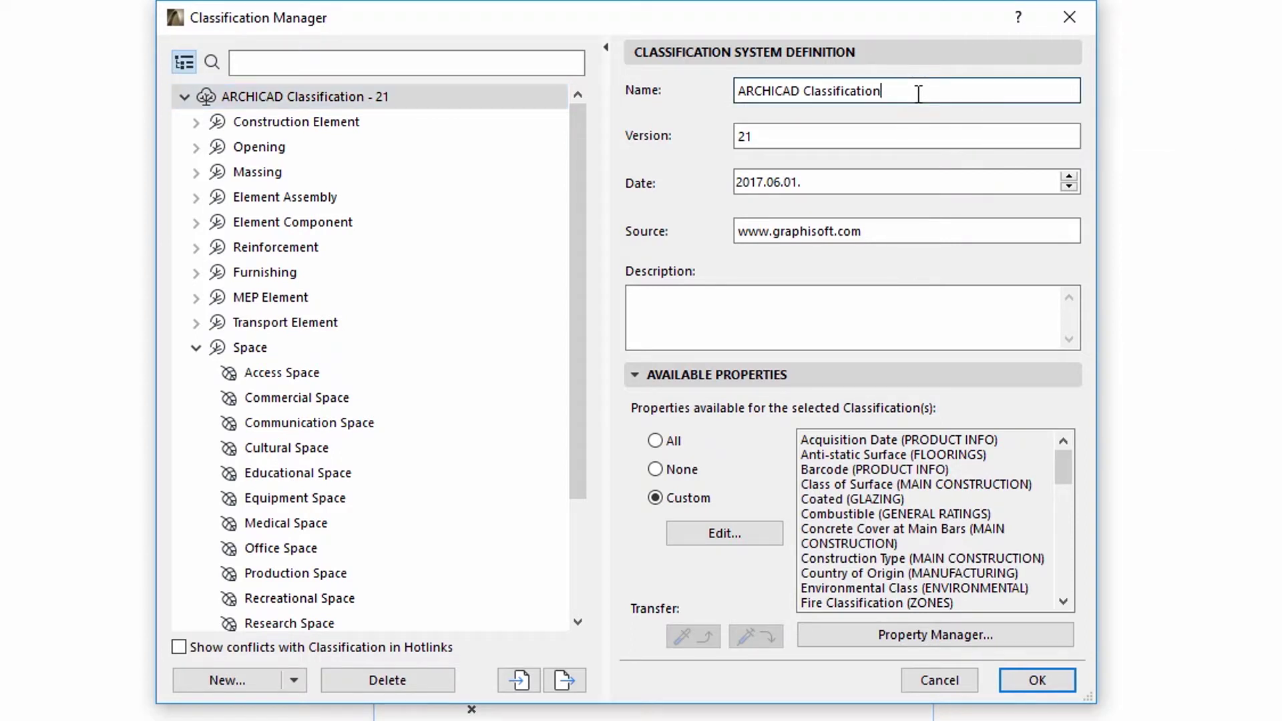
Step: Change the ARCHICAD Classification - 21 date to 2015.06.01 and inspect Construction Element
left_click(923, 130)
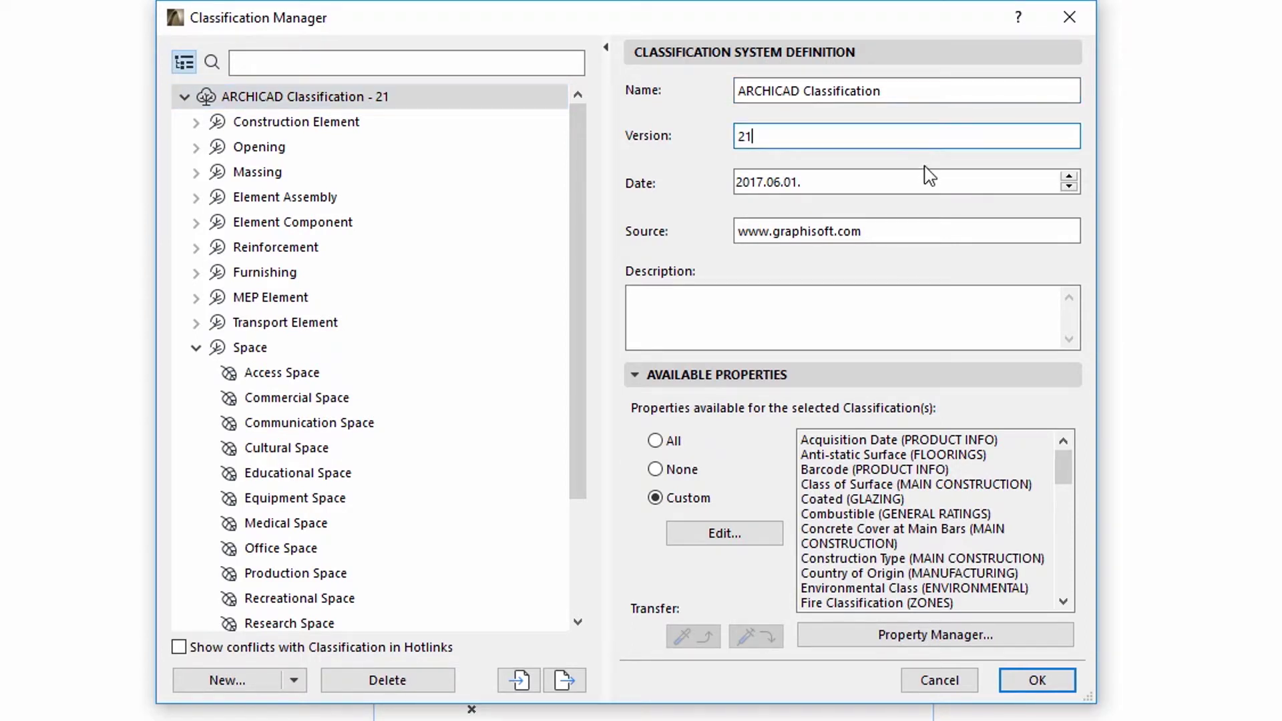
left_click(1069, 186)
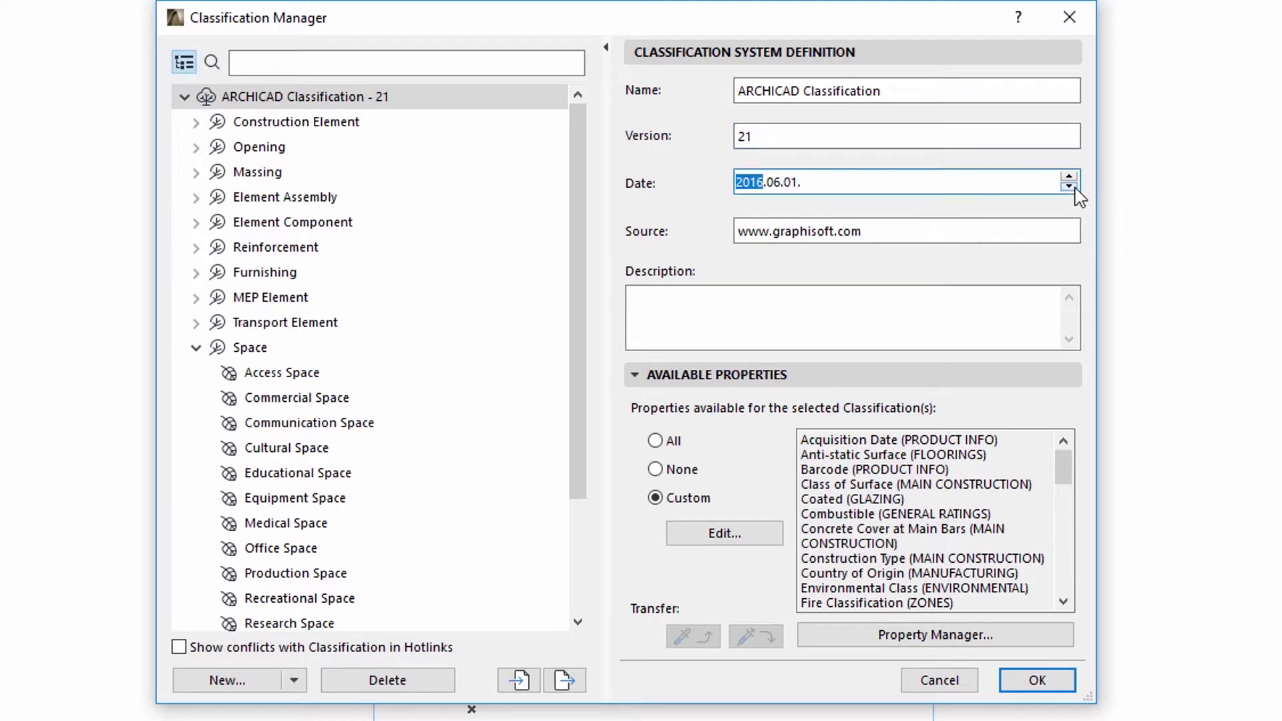
left_click(1039, 224)
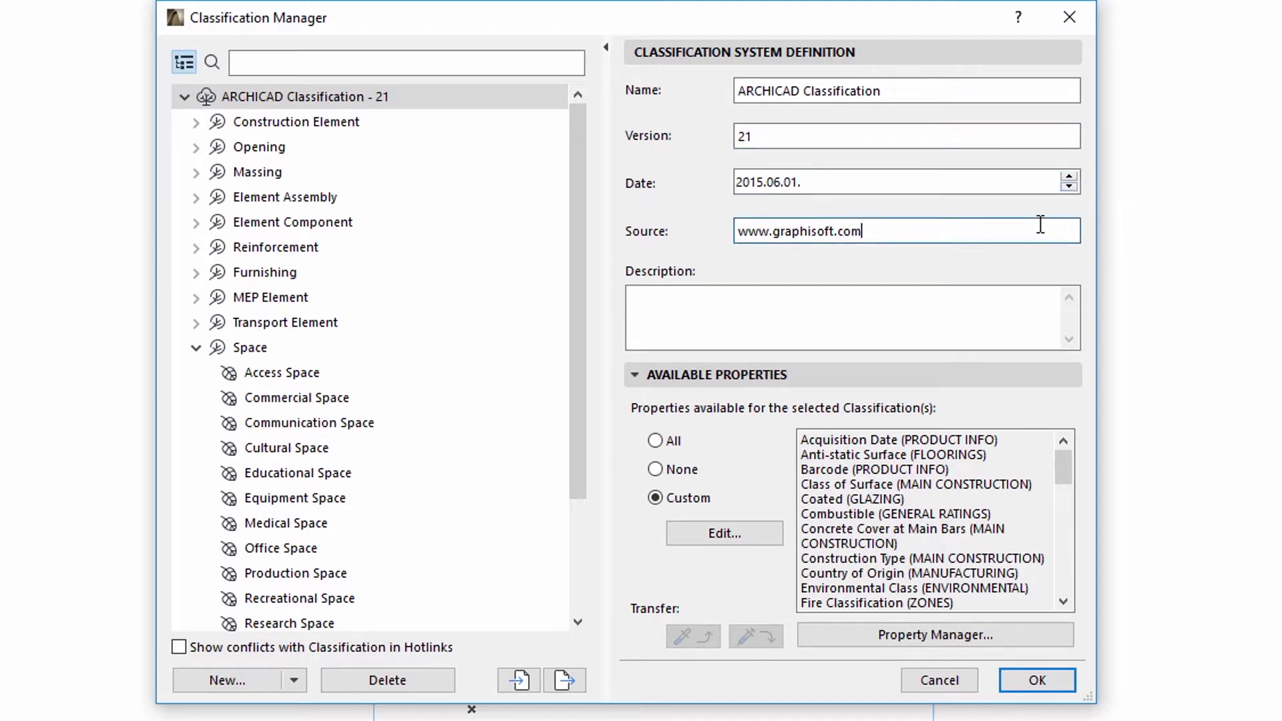
left_click(997, 294)
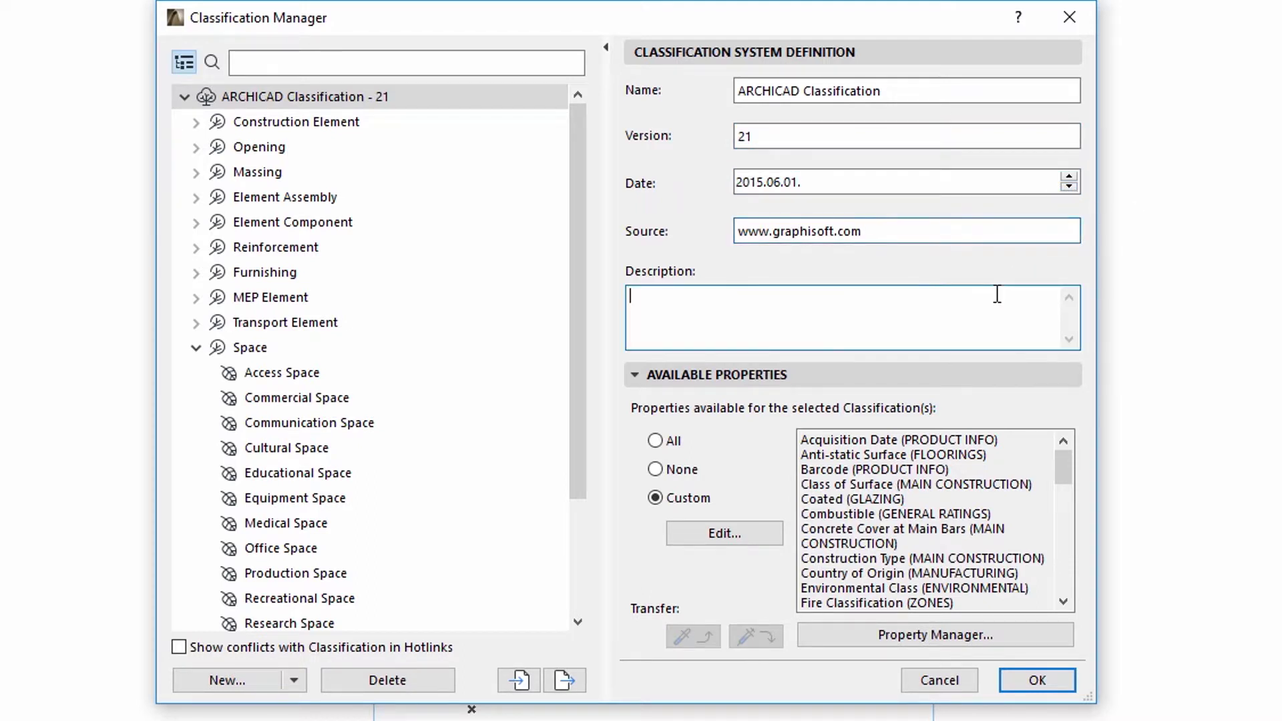
left_click(377, 134)
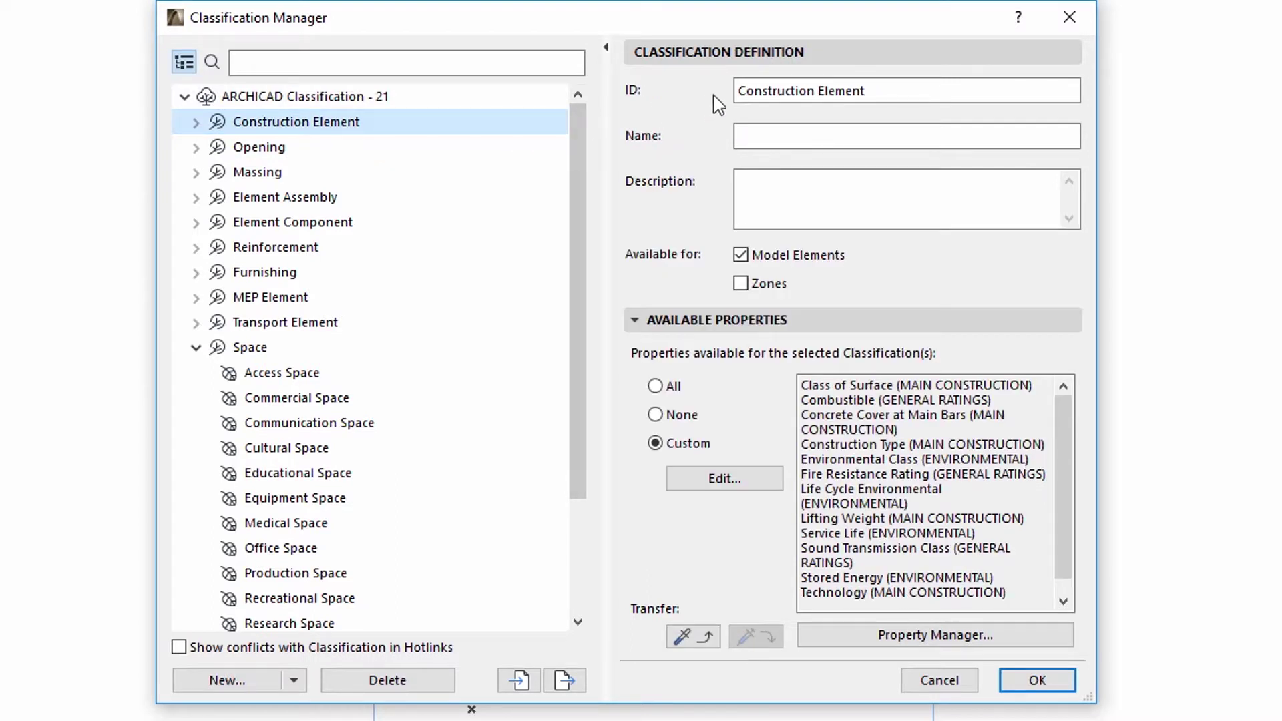
left_click(739, 98)
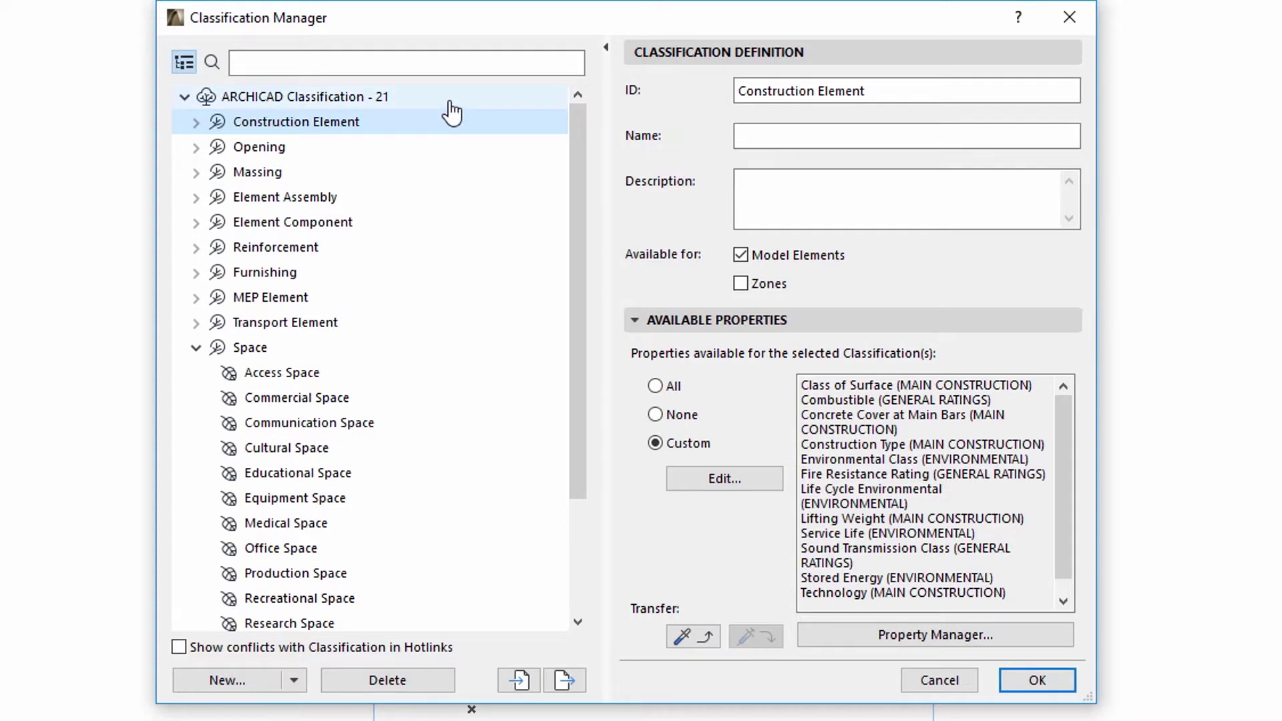
Step: Rename the ARCHICAD Classification system to 1 and toggle the Available Properties section
left_click(452, 100)
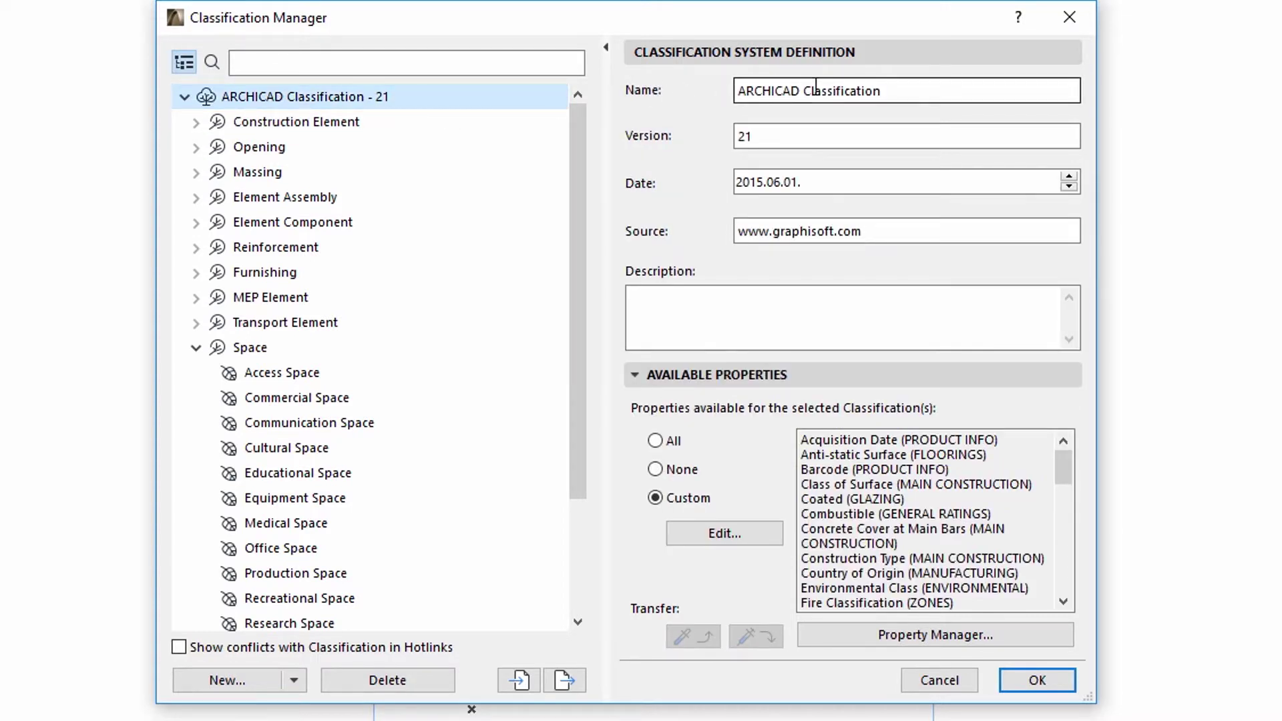
left_click_drag(905, 92, 729, 92)
key("BackSpace")
type("1")
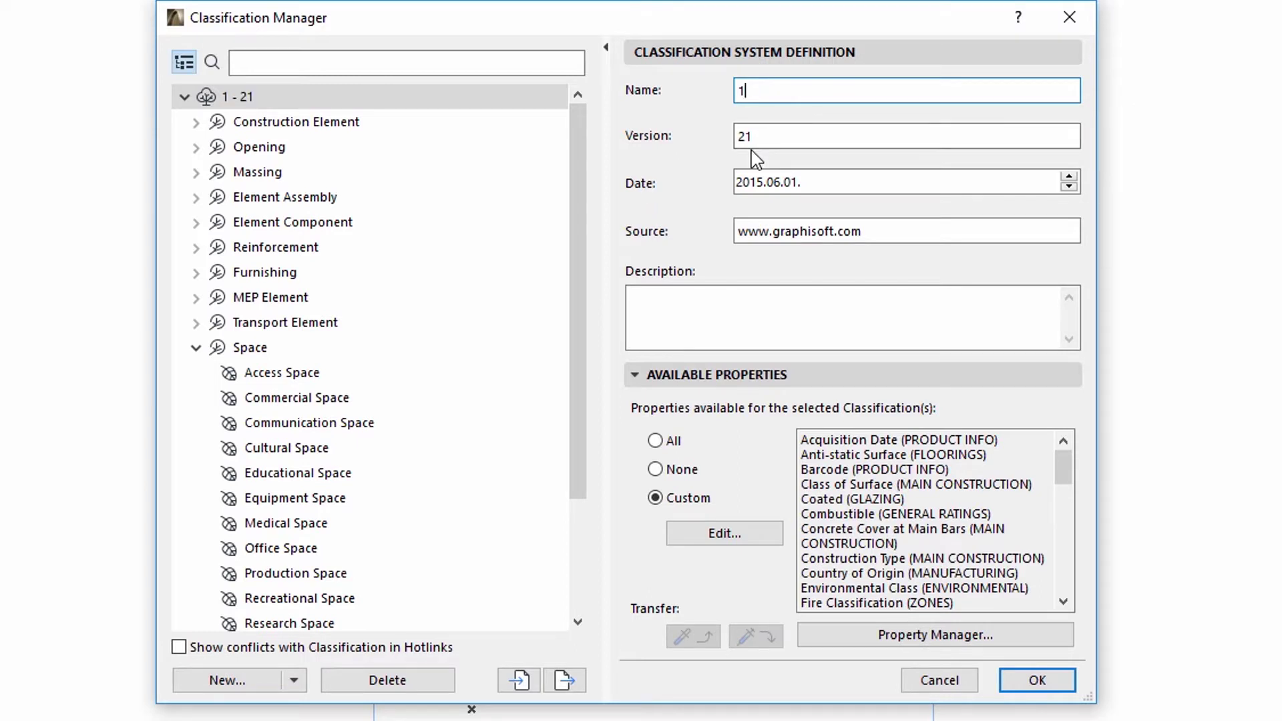
left_click(632, 376)
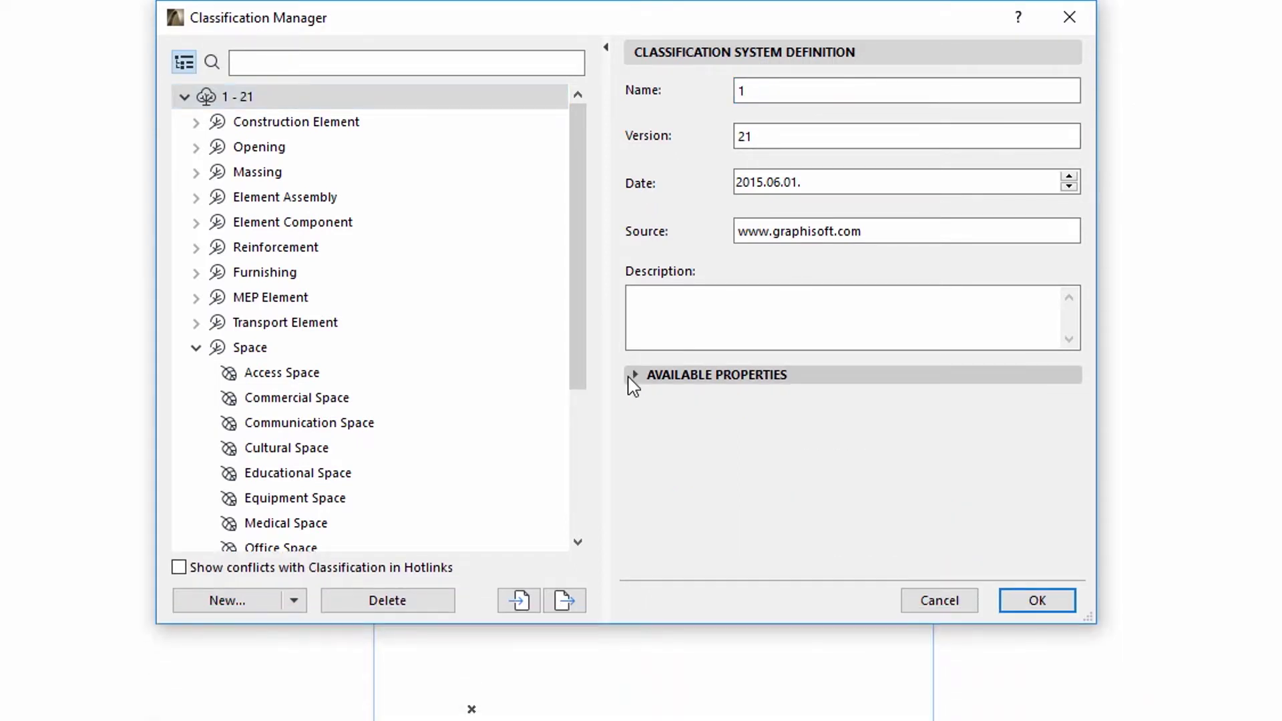
left_click(632, 376)
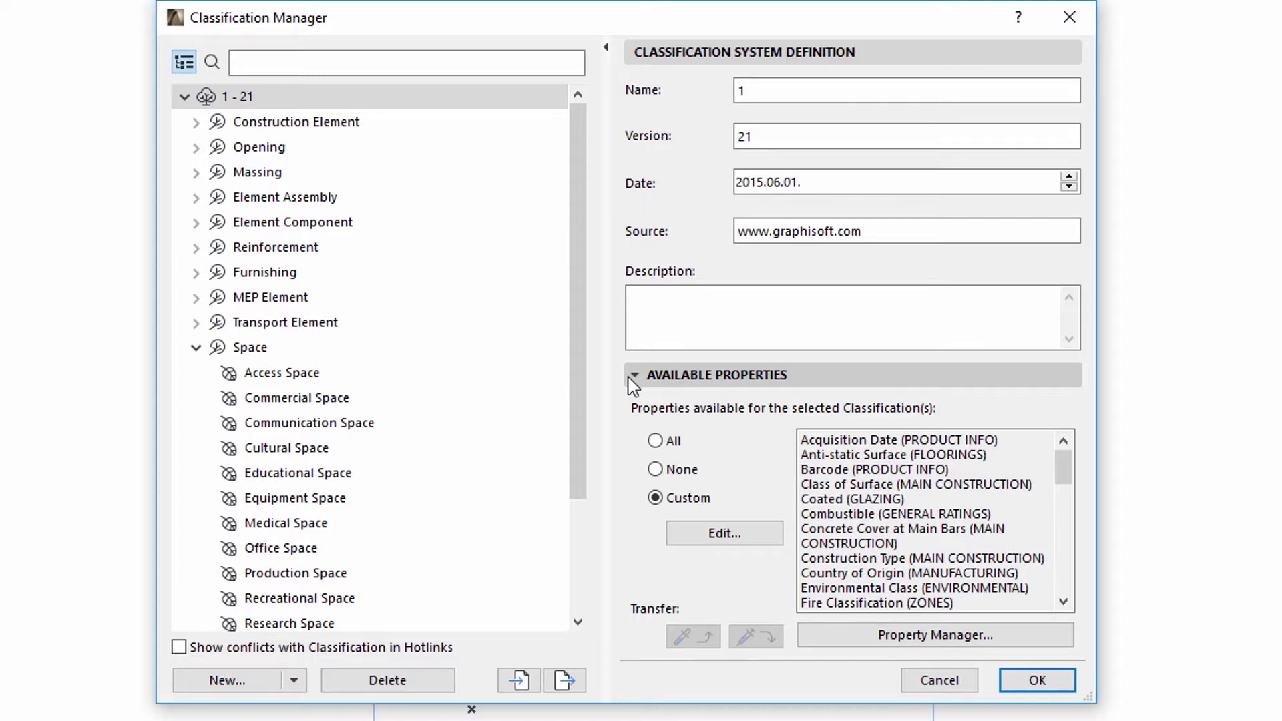
left_click(413, 124)
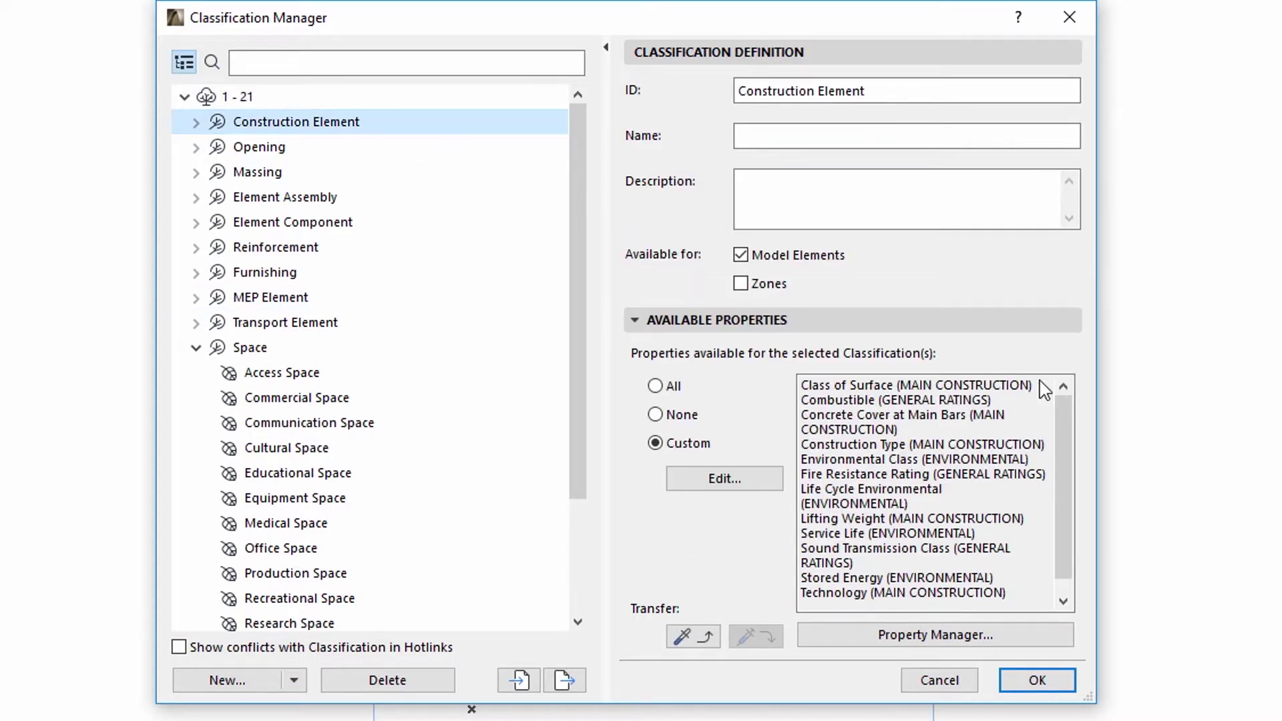
mouse_move(1070, 444)
left_mouse_down()
mouse_move(1070, 457)
mouse_move(1061, 403)
left_mouse_up()
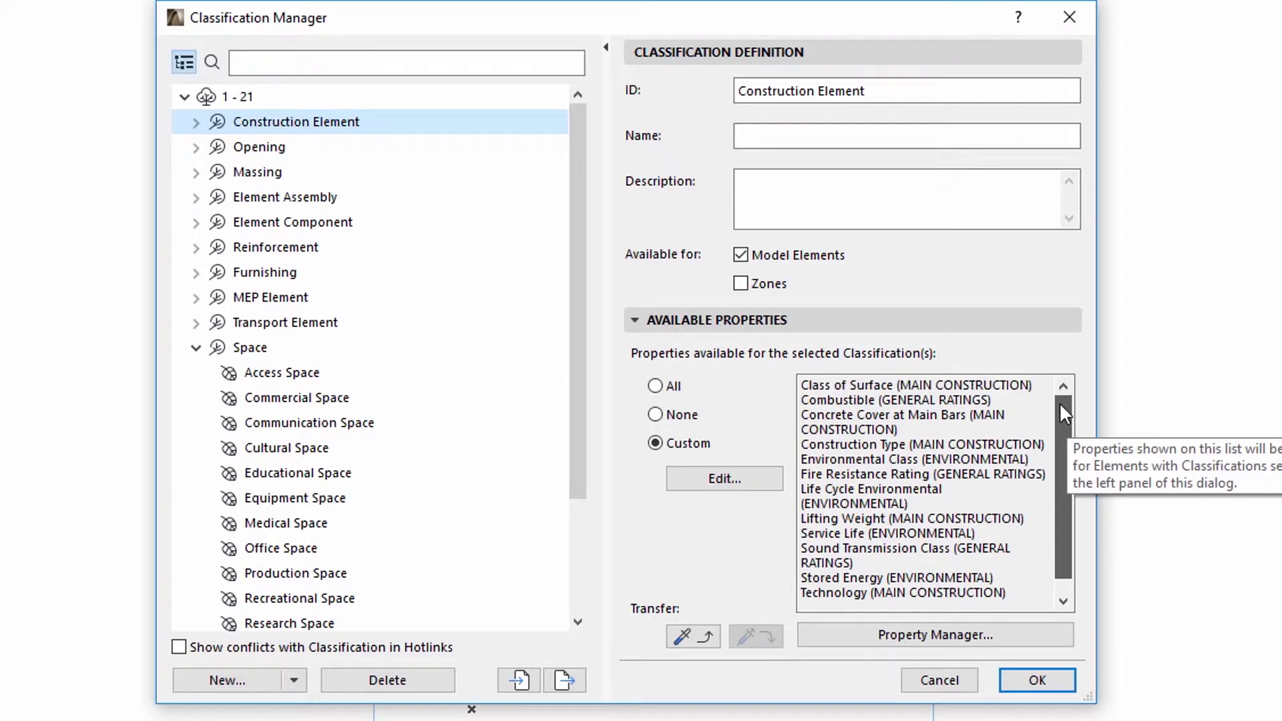
left_click(507, 154, "ctrl")
mouse_move(1062, 179)
left_mouse_down()
mouse_move(1062, 191)
mouse_move(1062, 177)
left_mouse_up()
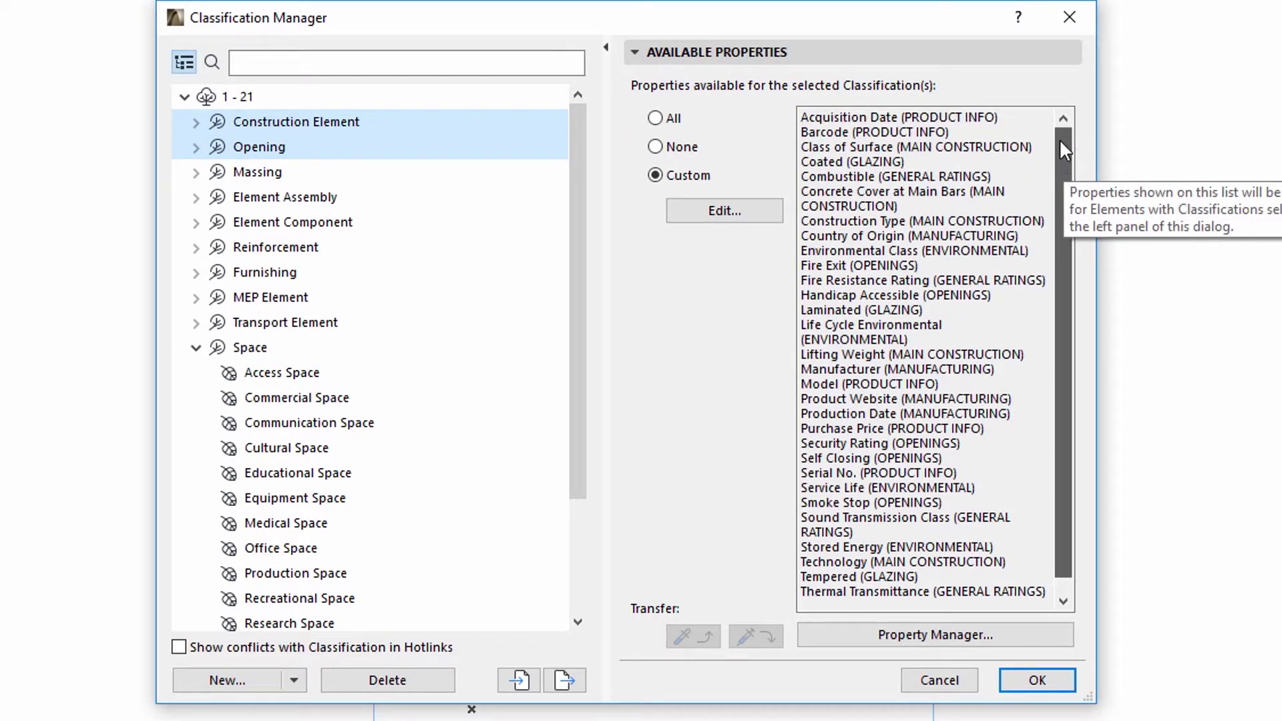
left_click(418, 125)
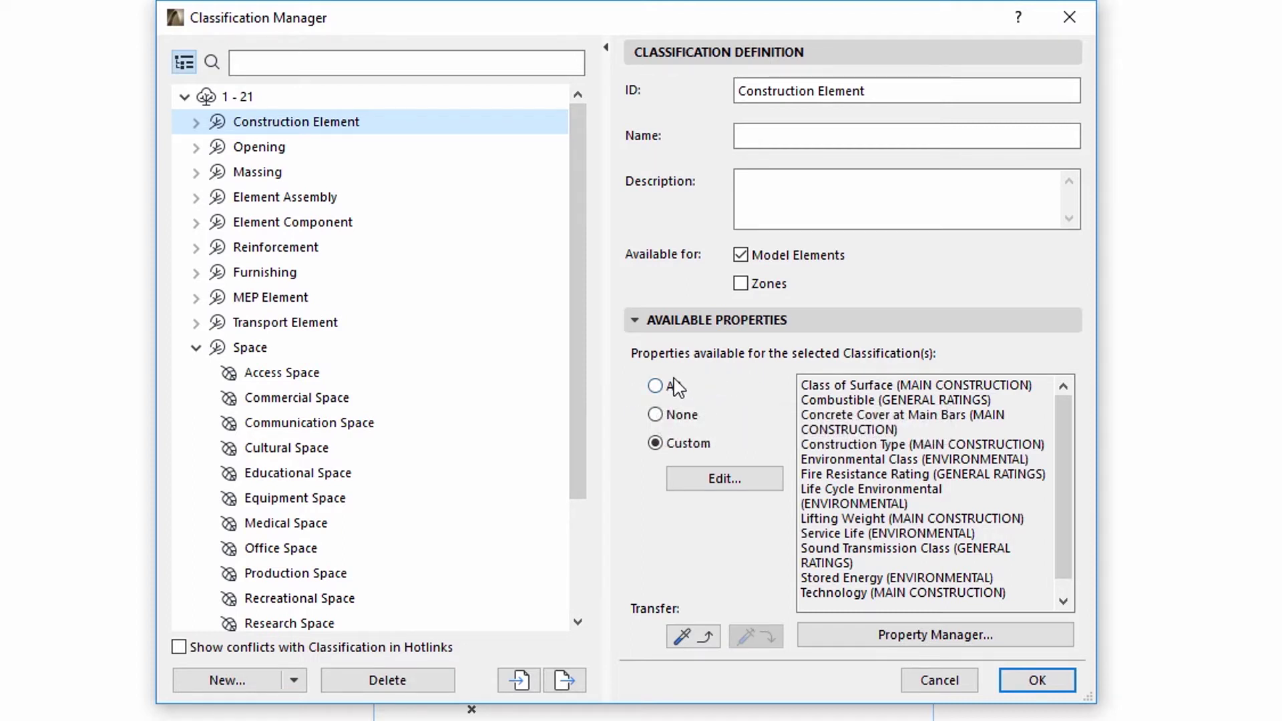
left_click(664, 389)
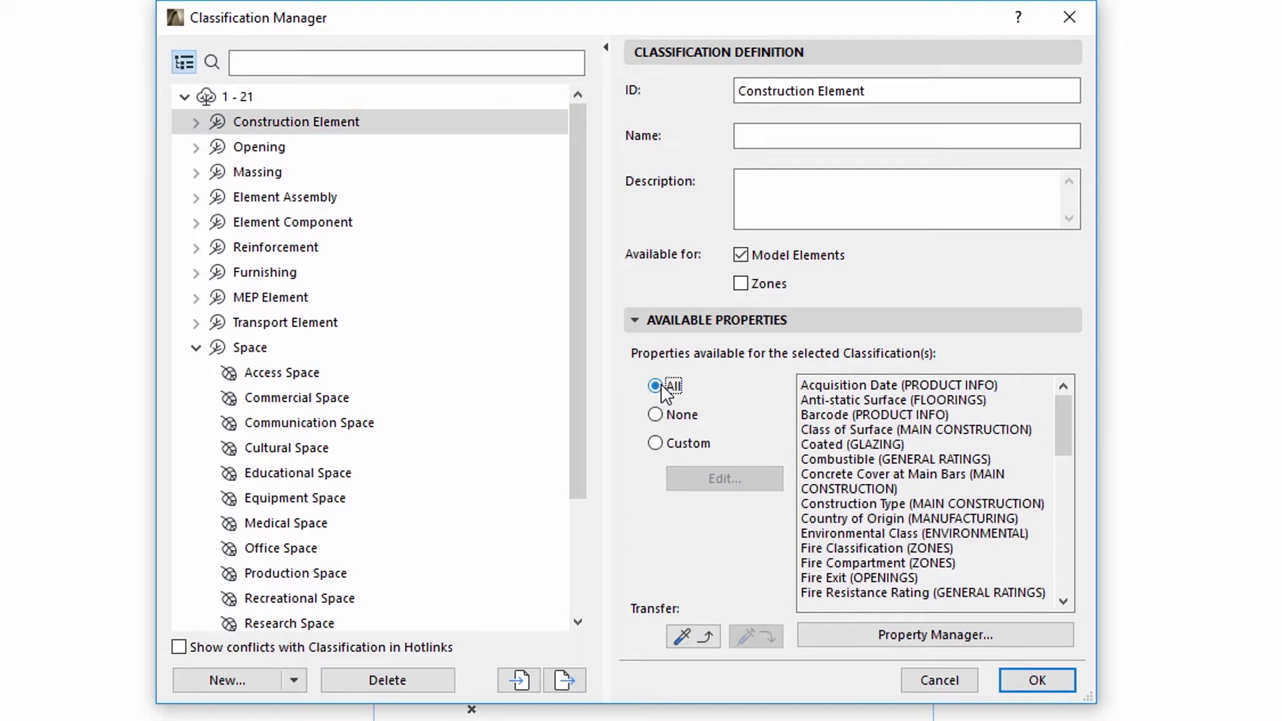
left_click(663, 417)
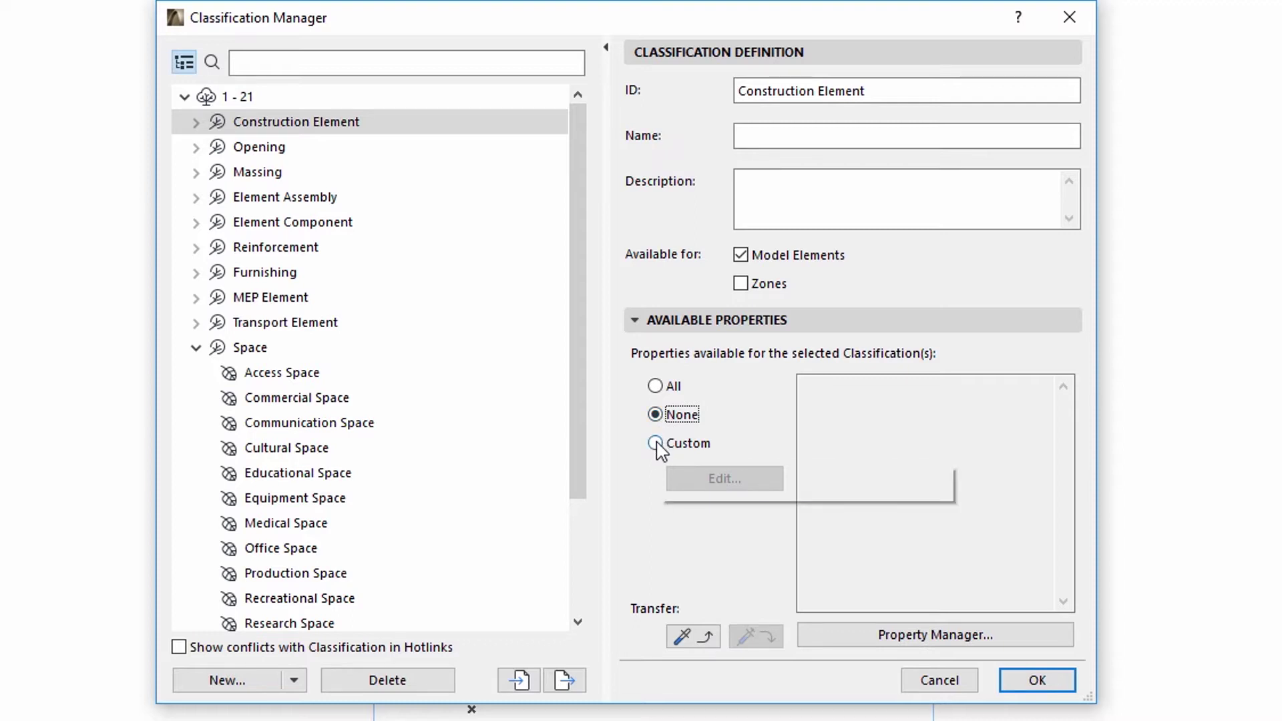
left_click(657, 444)
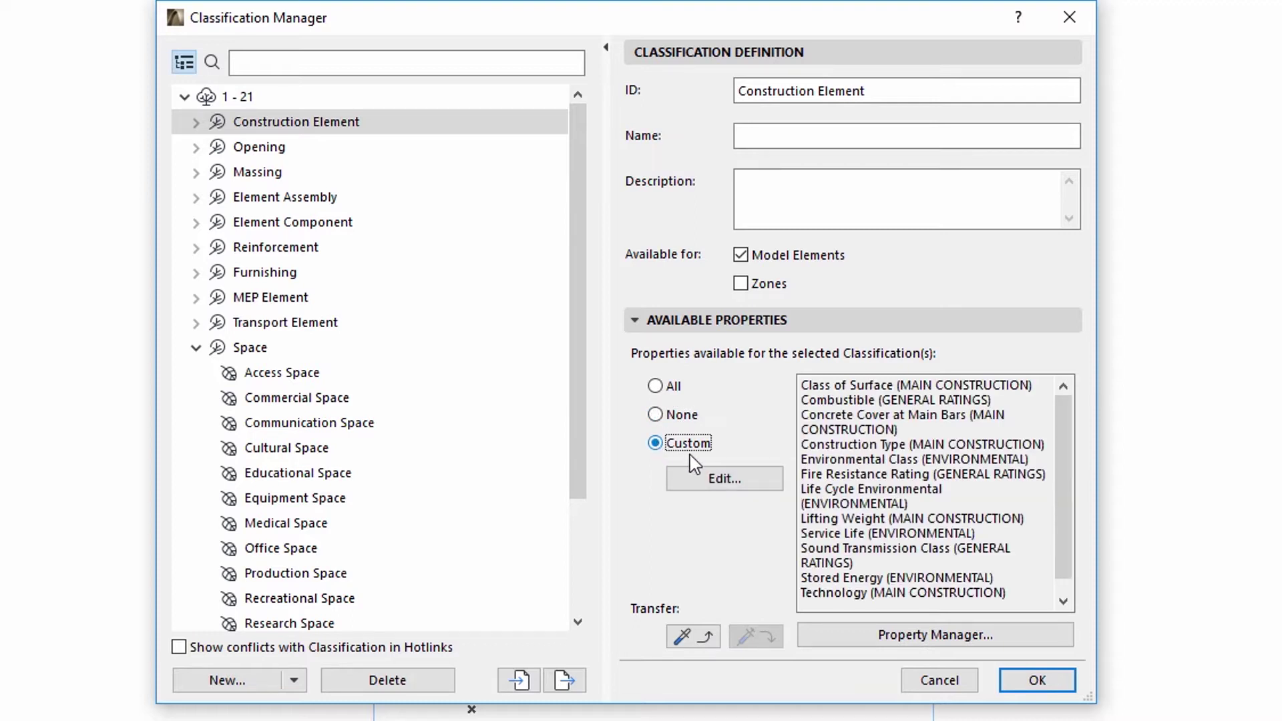
Step: Remove Sound Transmission Class from Construction Element's available properties, leaving 12 ending with Thermal Transmittance
left_click(762, 494)
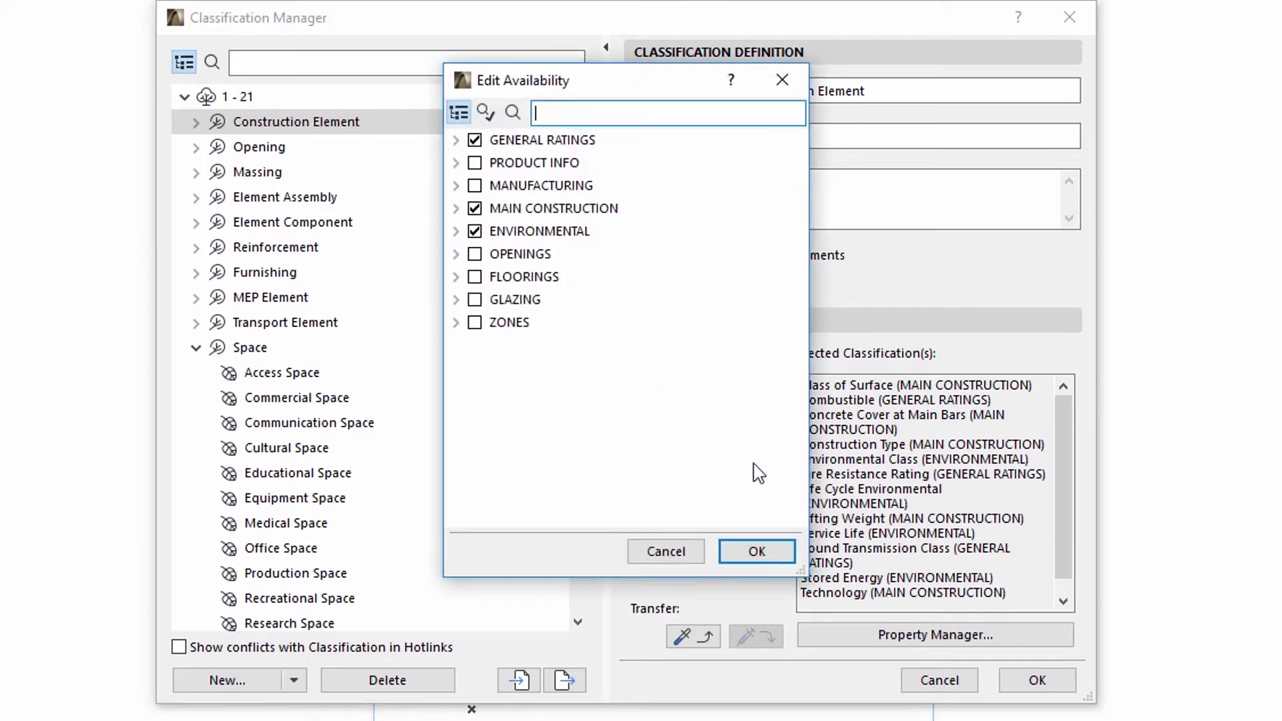
left_click(455, 140)
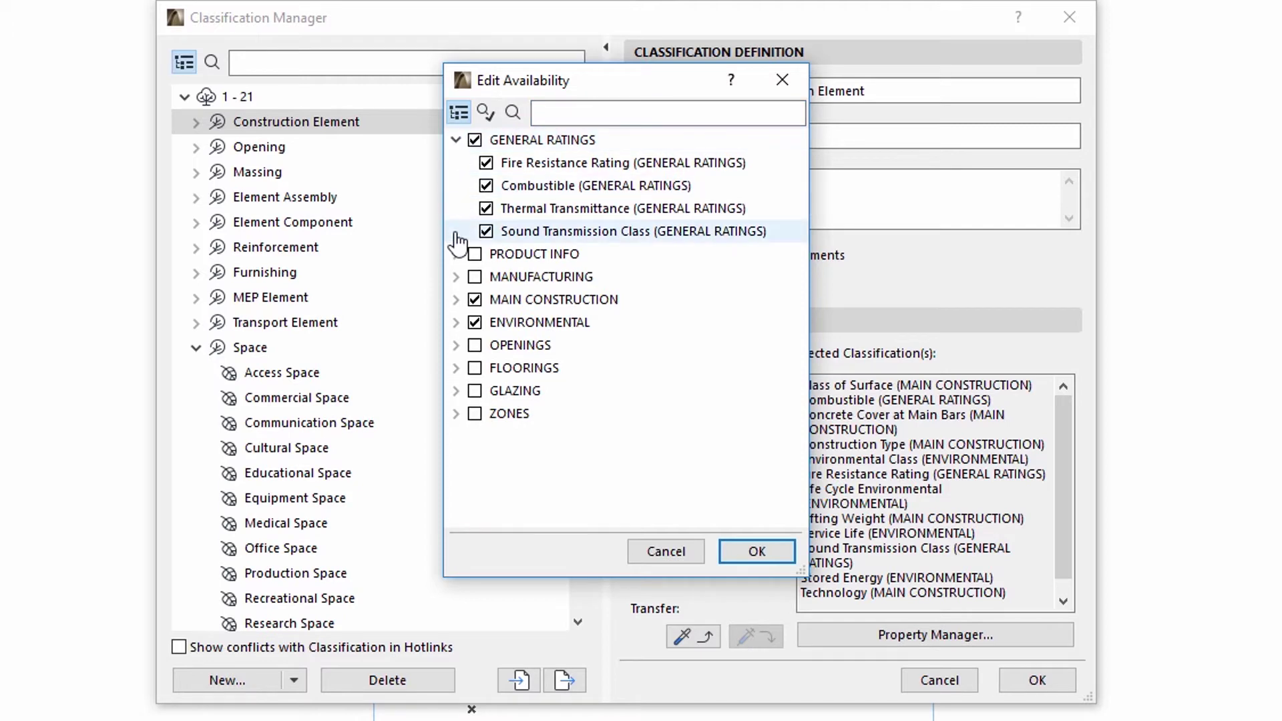
left_click(456, 254)
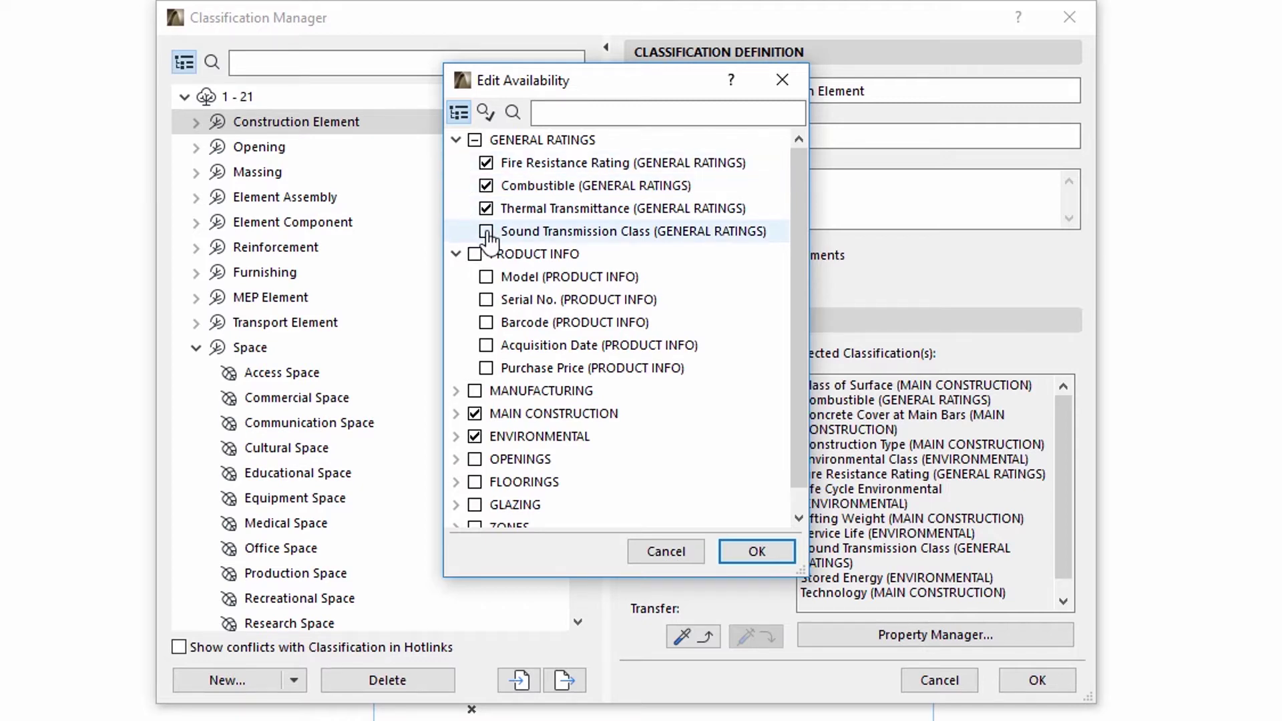
left_click(489, 113)
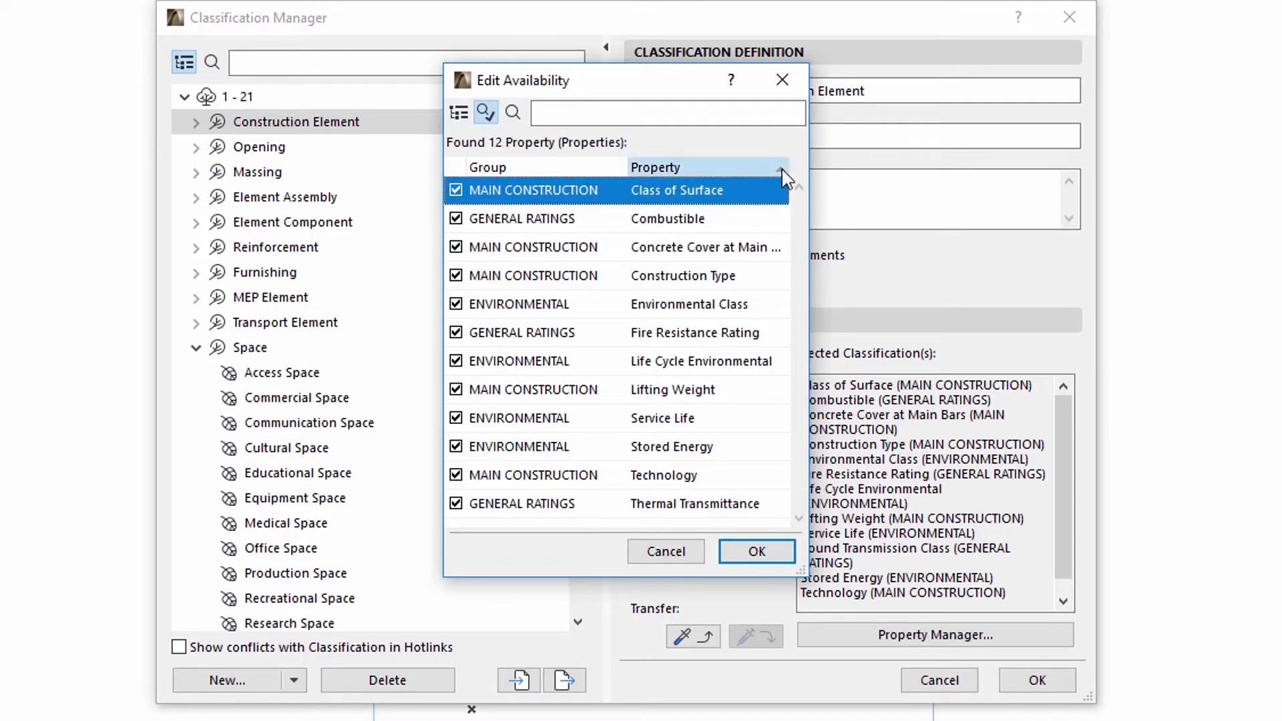
left_click(763, 167)
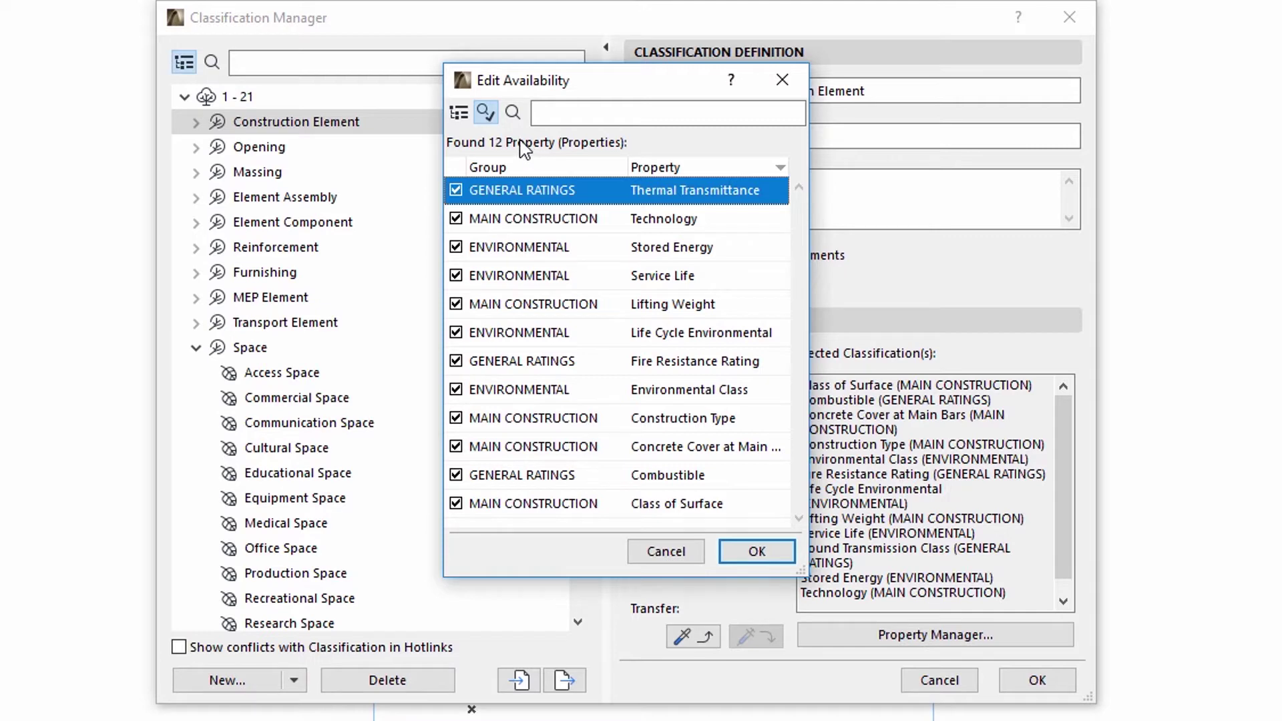
left_click(513, 112)
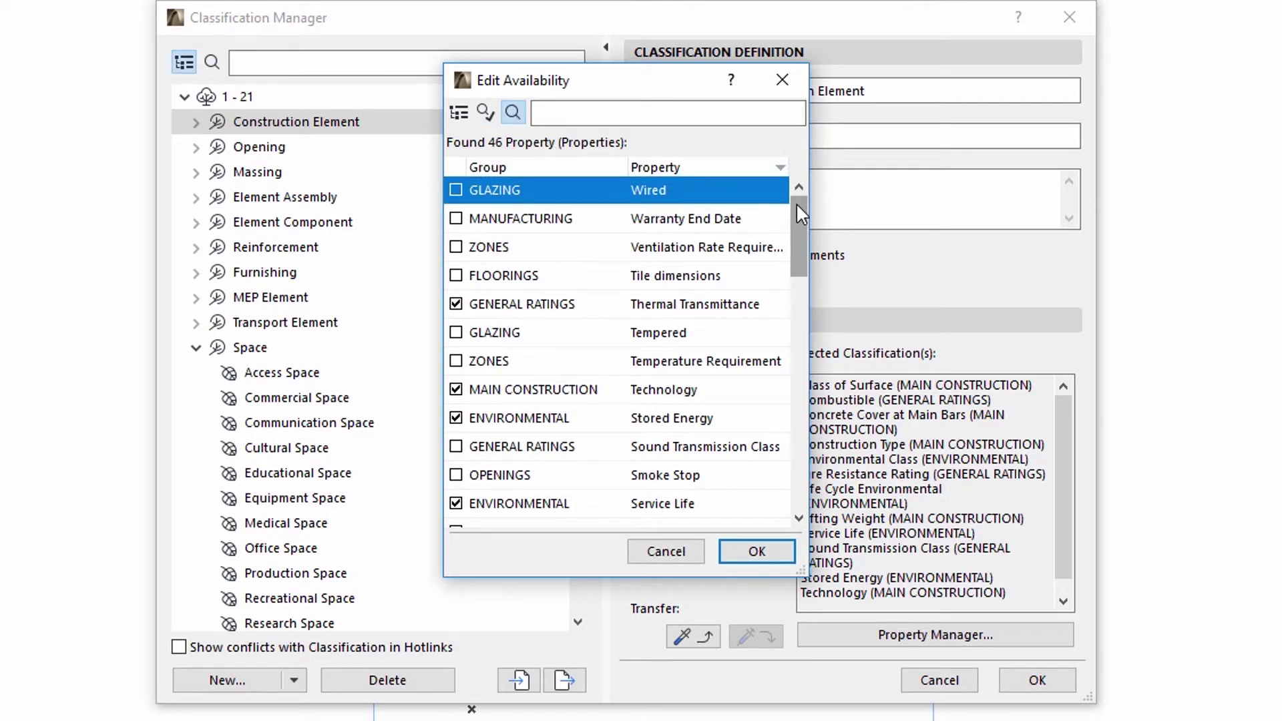
mouse_move(798, 203)
left_mouse_down()
mouse_move(783, 452)
mouse_move(789, 200)
left_mouse_up()
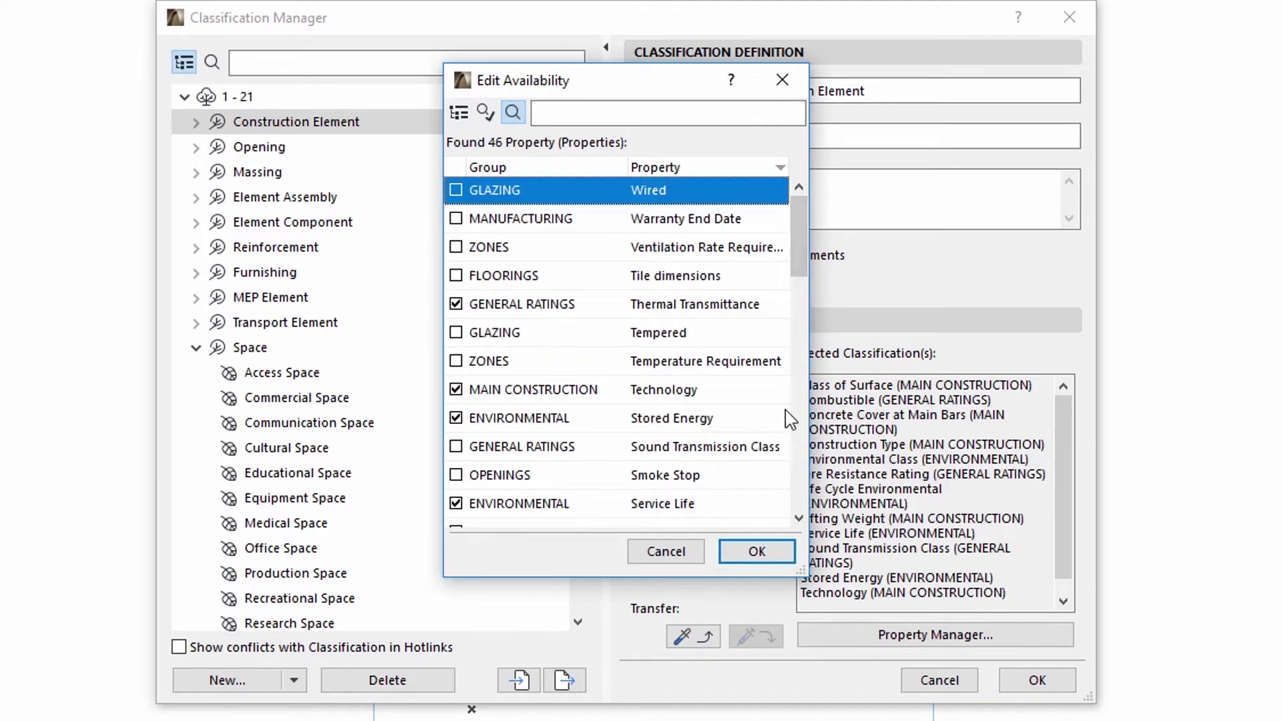
left_click(767, 549)
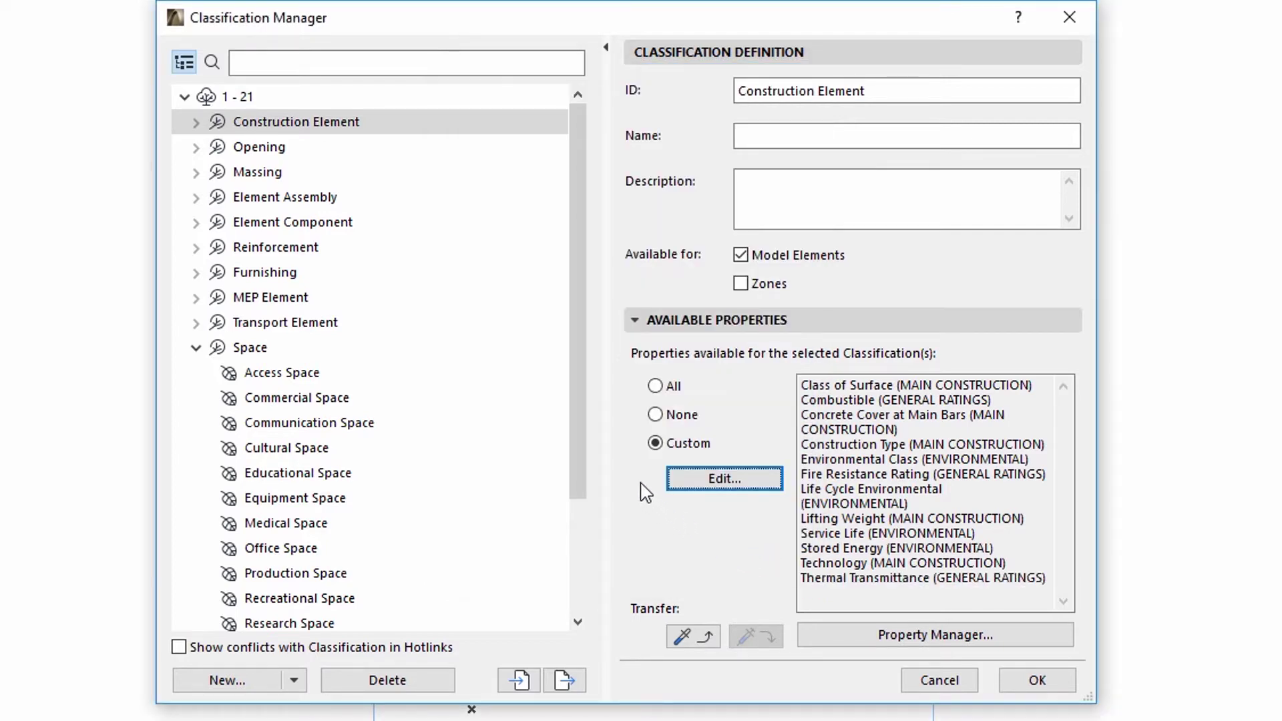
Step: Transfer Construction Element's 12 available properties to Opening and Massing, then reselect the 1 - 21 system
left_click(272, 107)
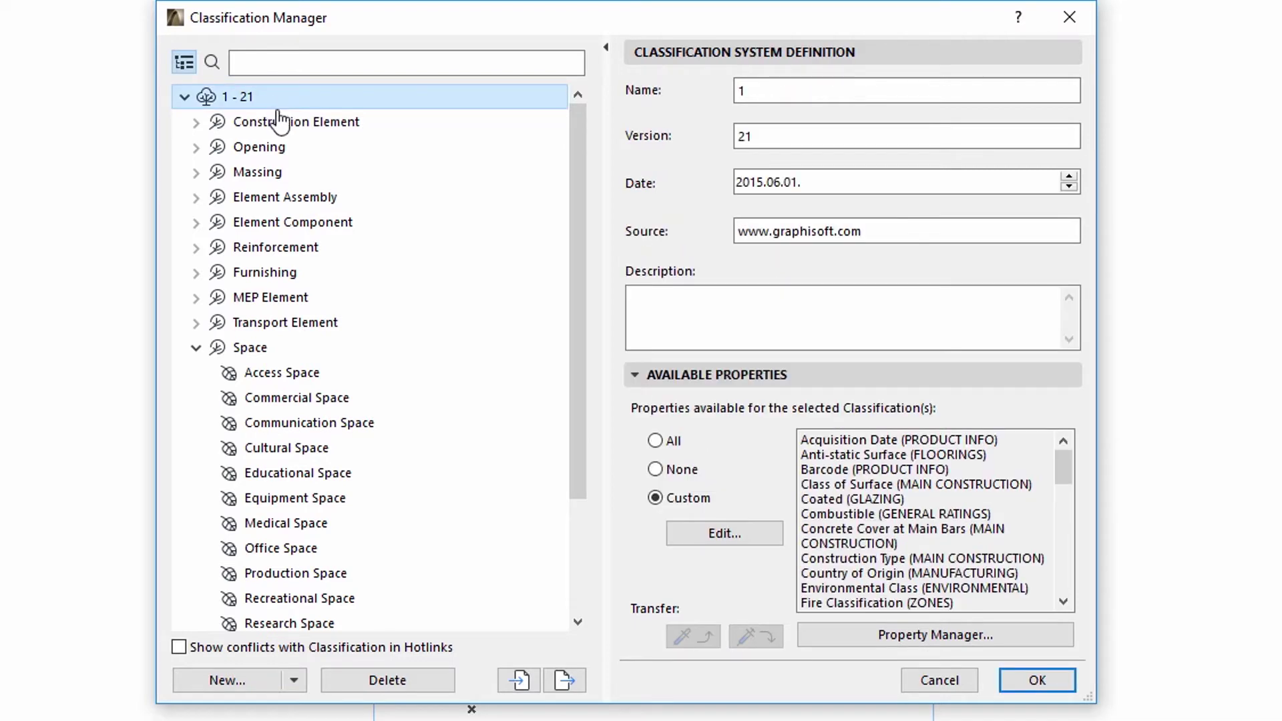
left_click(281, 127)
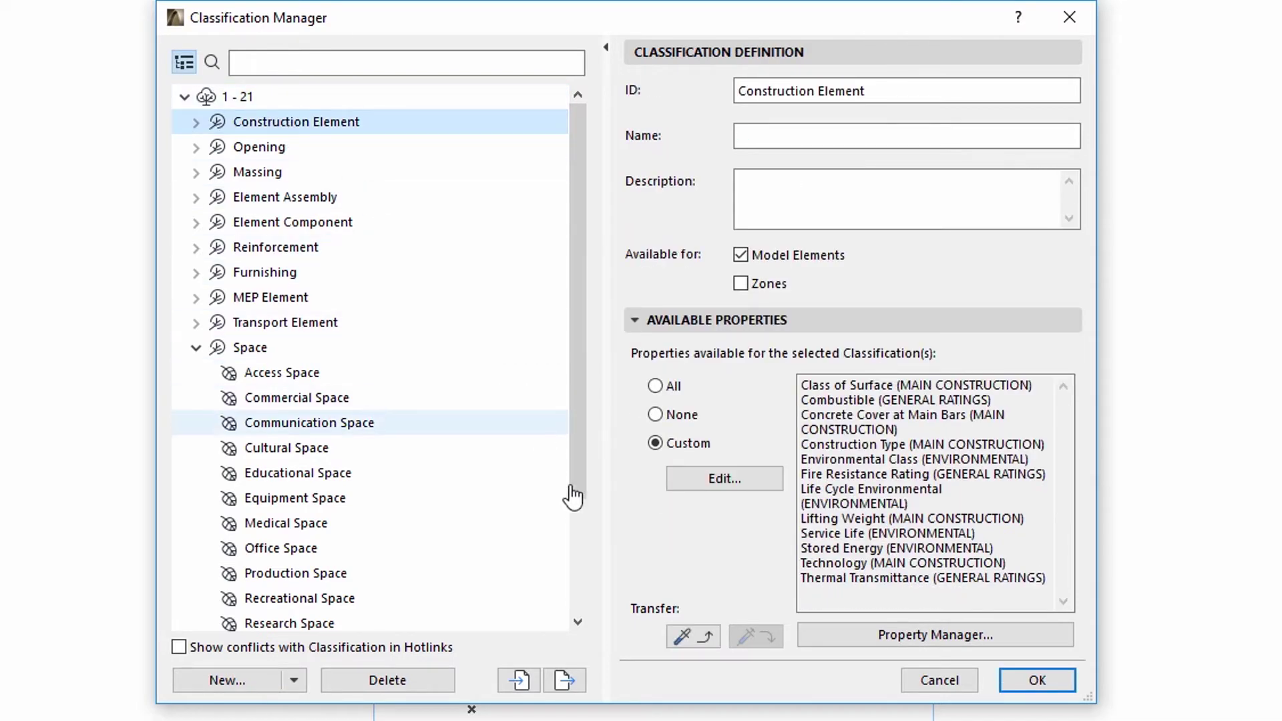
left_click(684, 642)
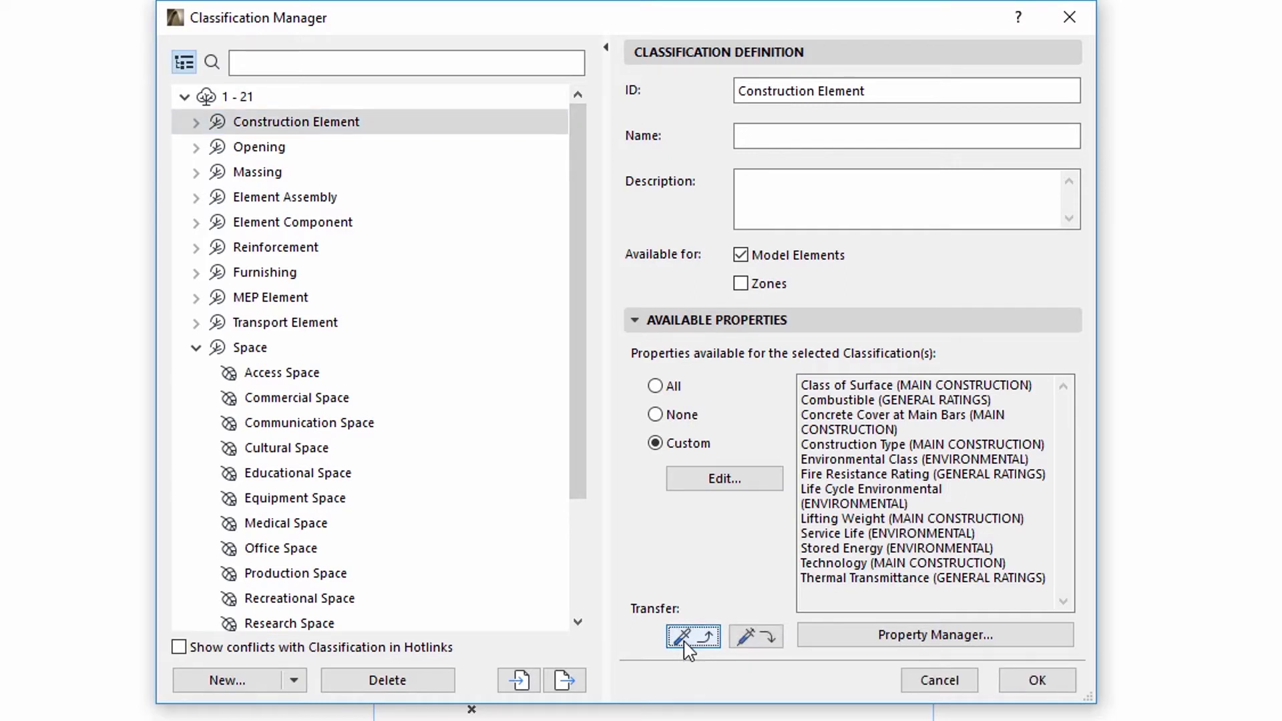
left_click(315, 155)
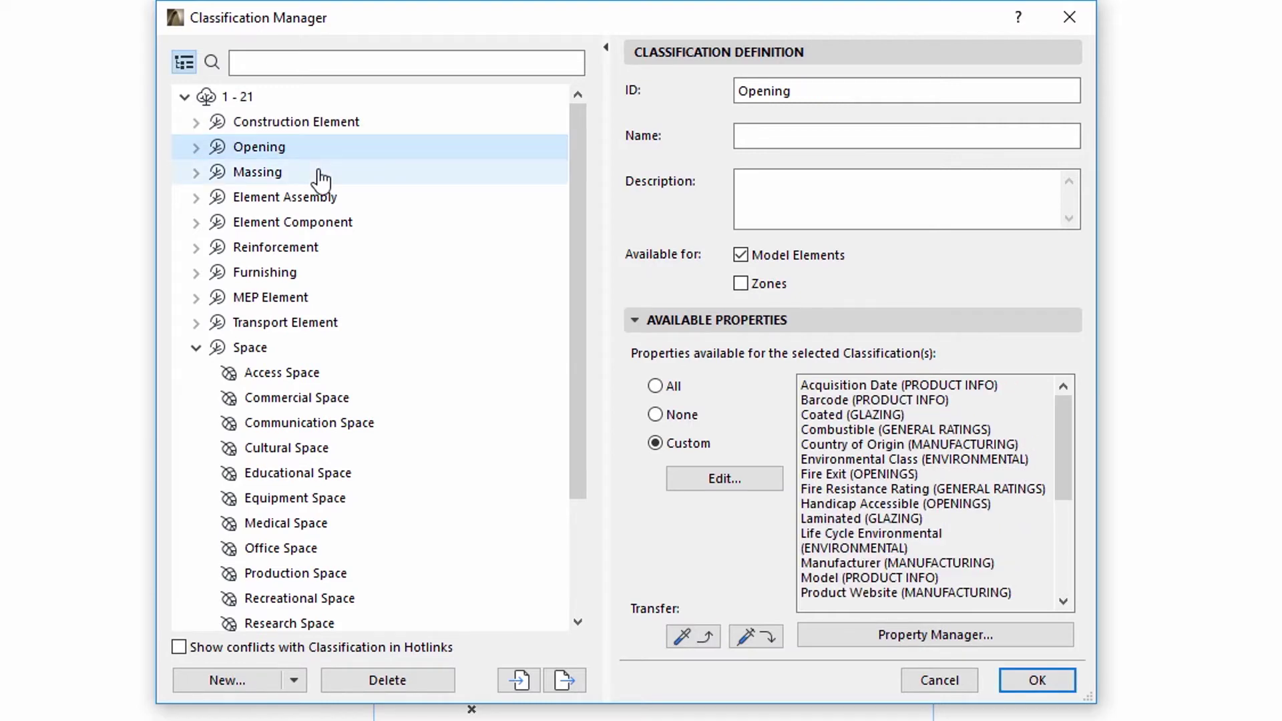
left_click(314, 174, "shift")
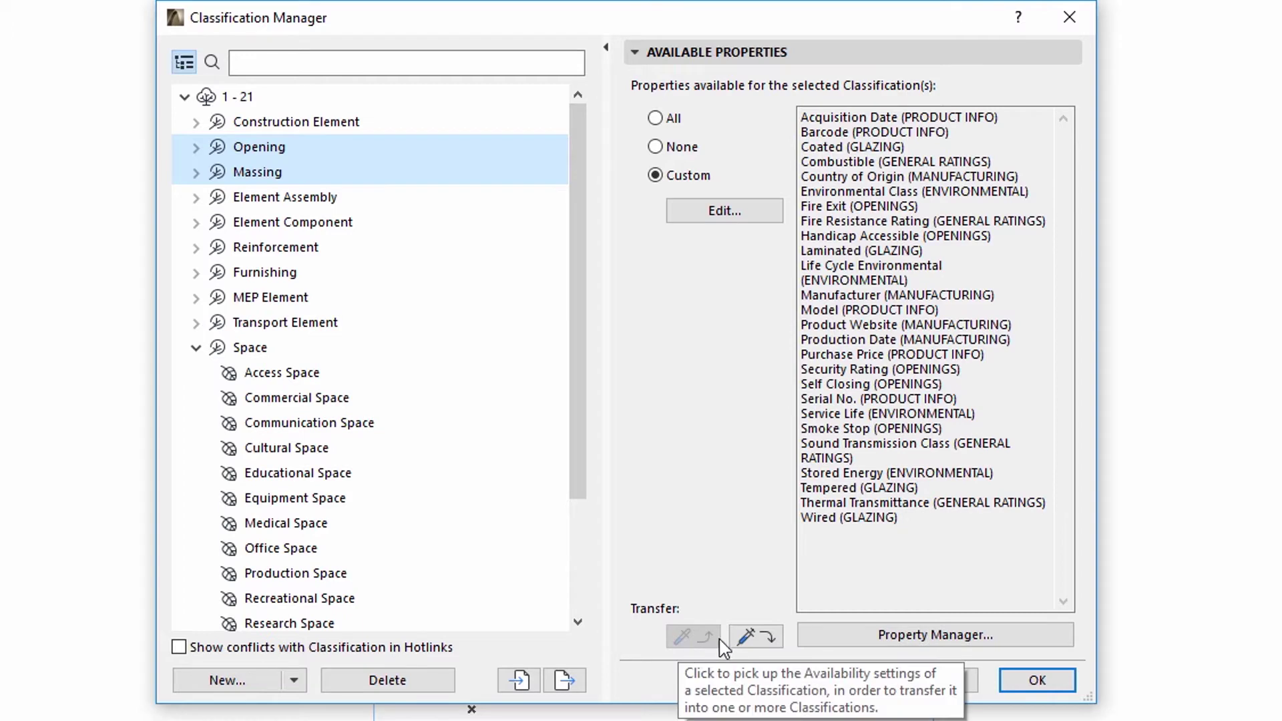
left_click(766, 642)
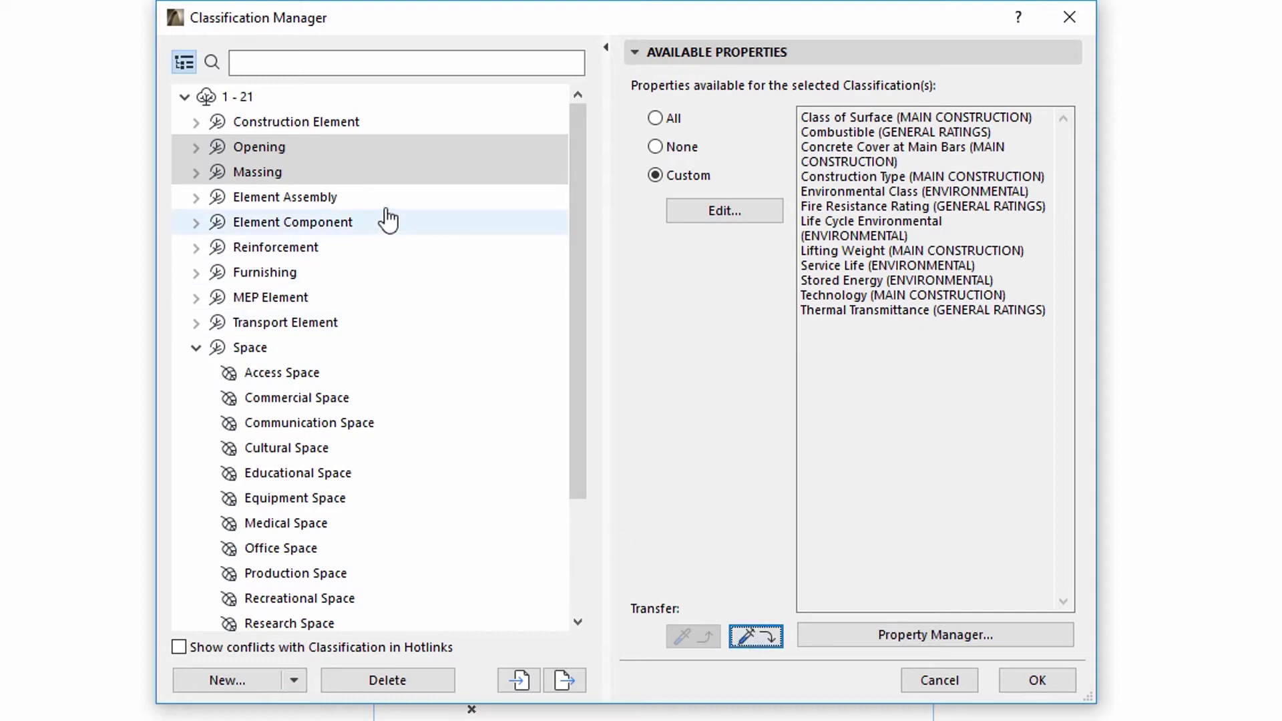
left_click(369, 100)
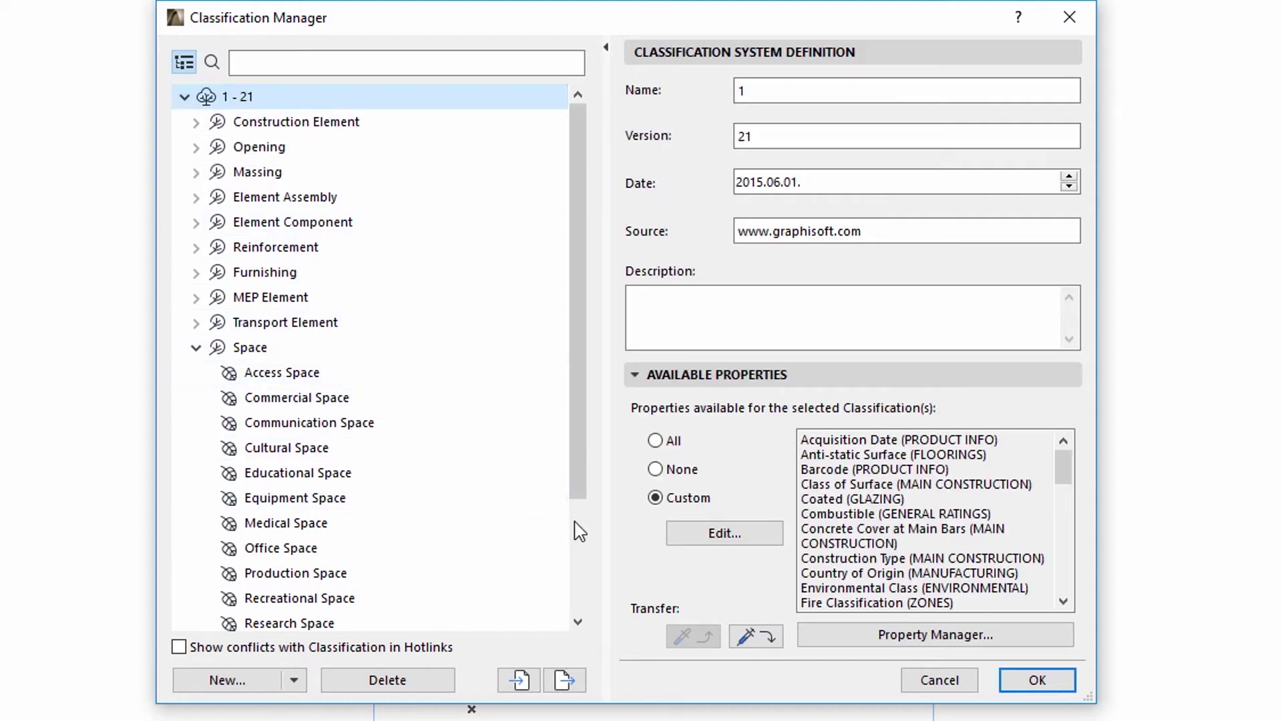
Step: In the Property Manager, duplicate the ZONES property group as ZONES (1) and accept the change
left_click(847, 638)
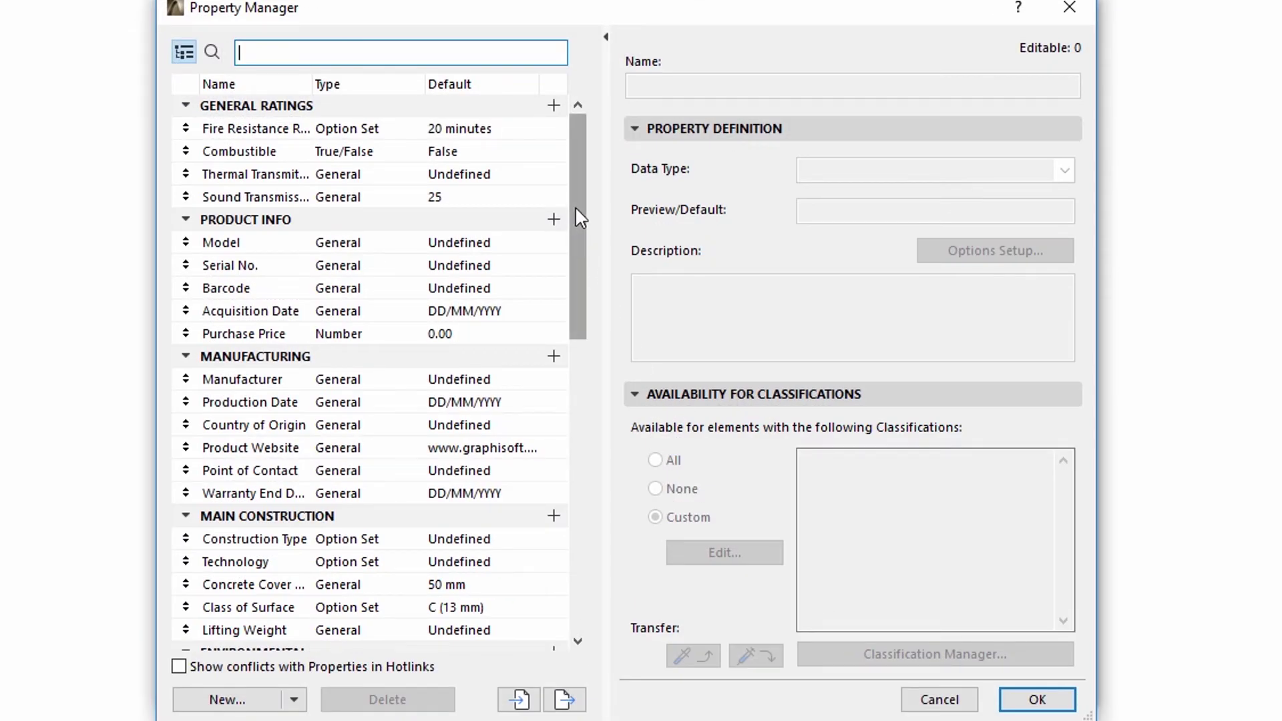
left_click_drag(575, 207, 596, 545)
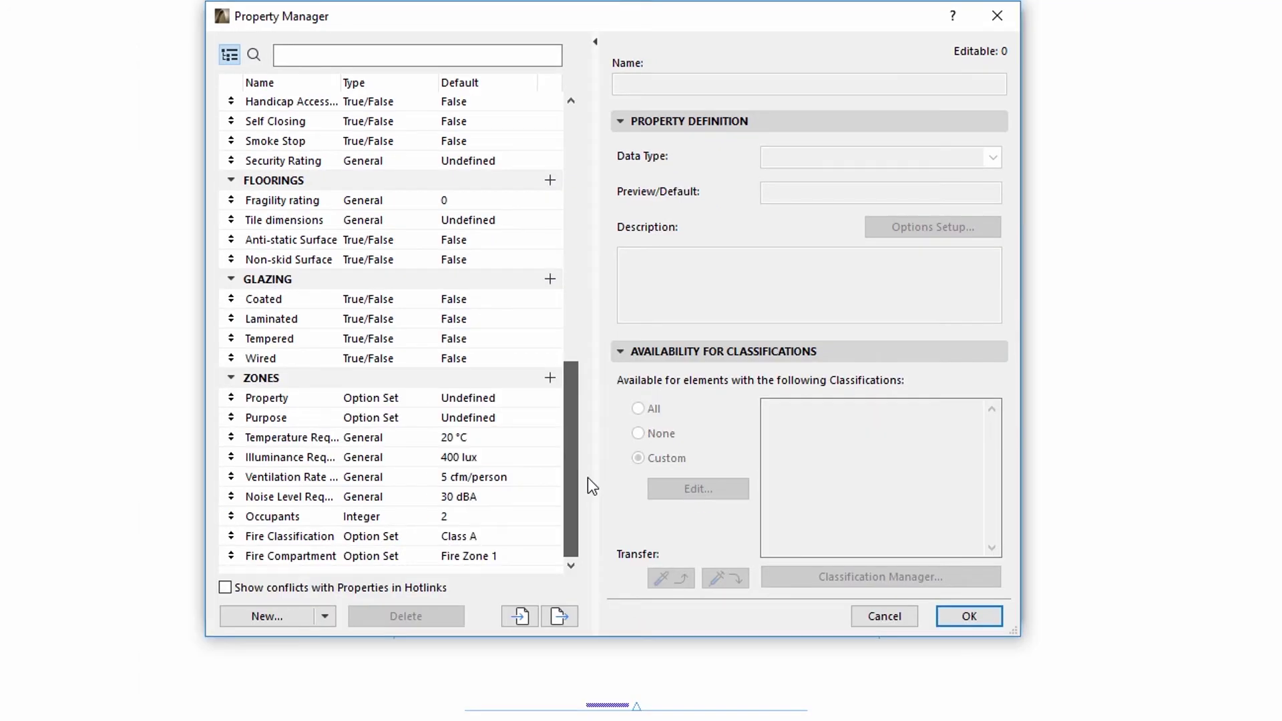
left_click(318, 378)
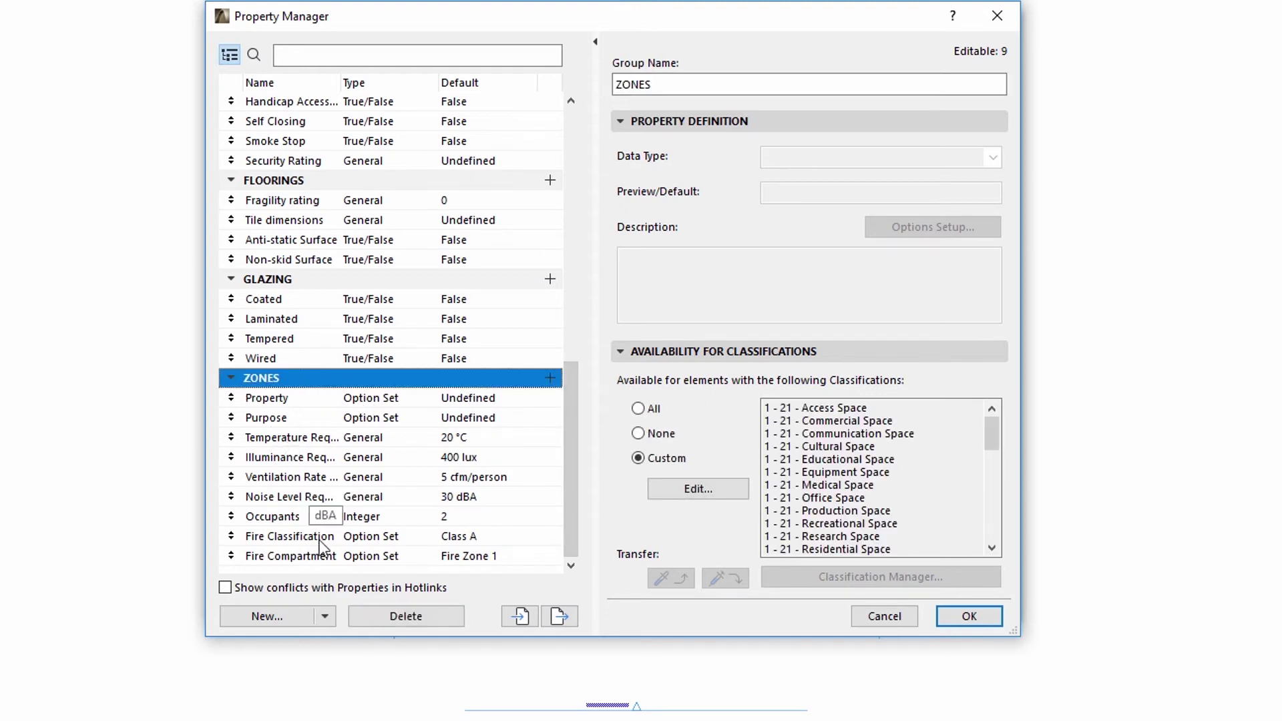
left_click(325, 616)
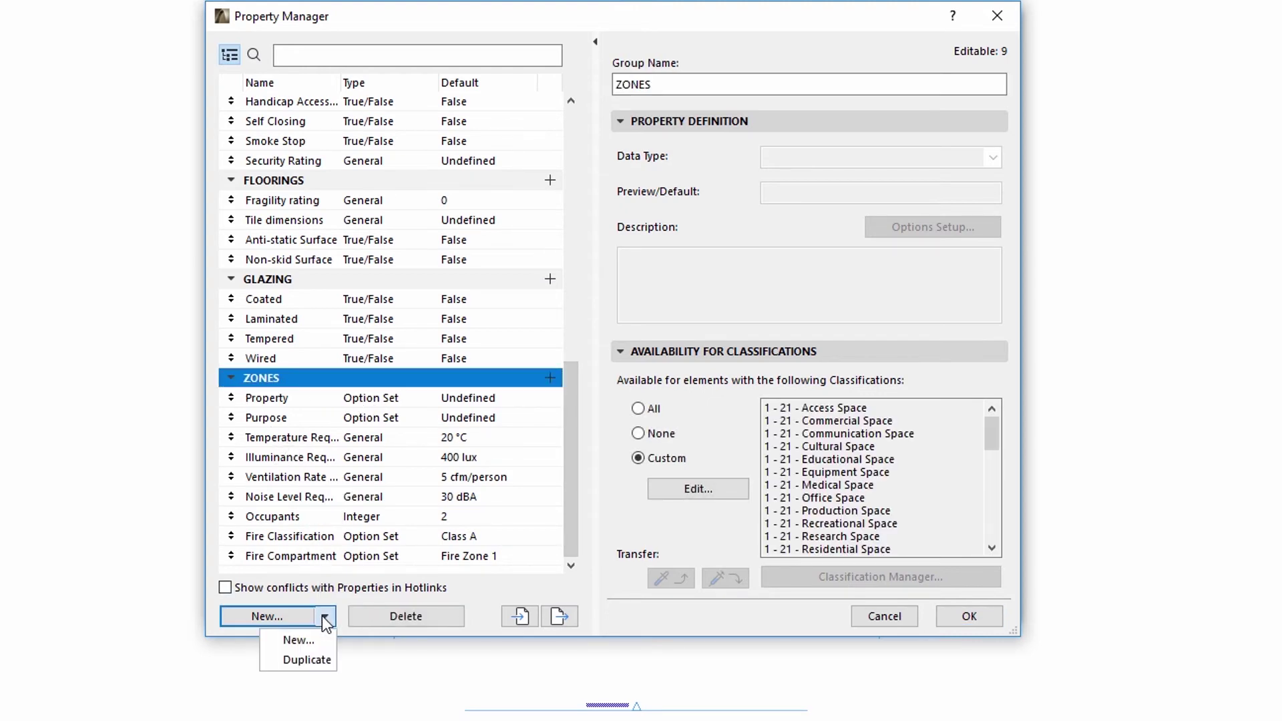
left_click(323, 660)
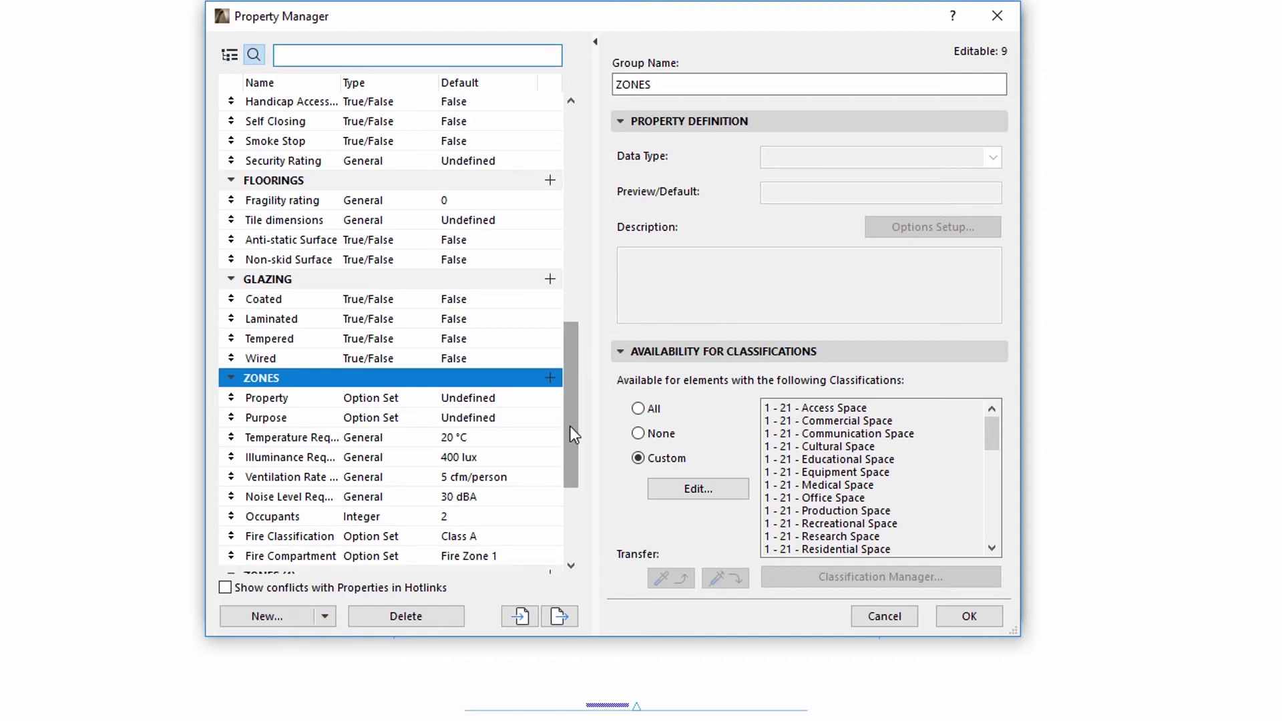
left_click_drag(570, 426, 574, 531)
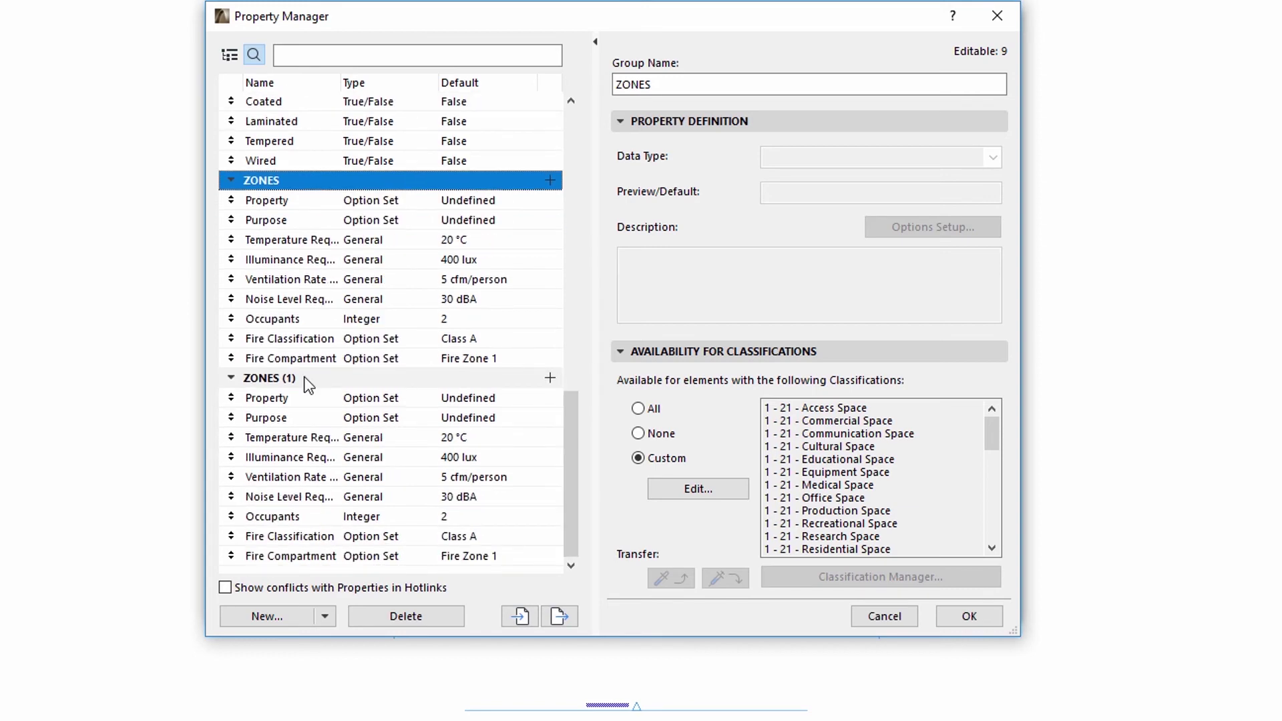
left_click(307, 383)
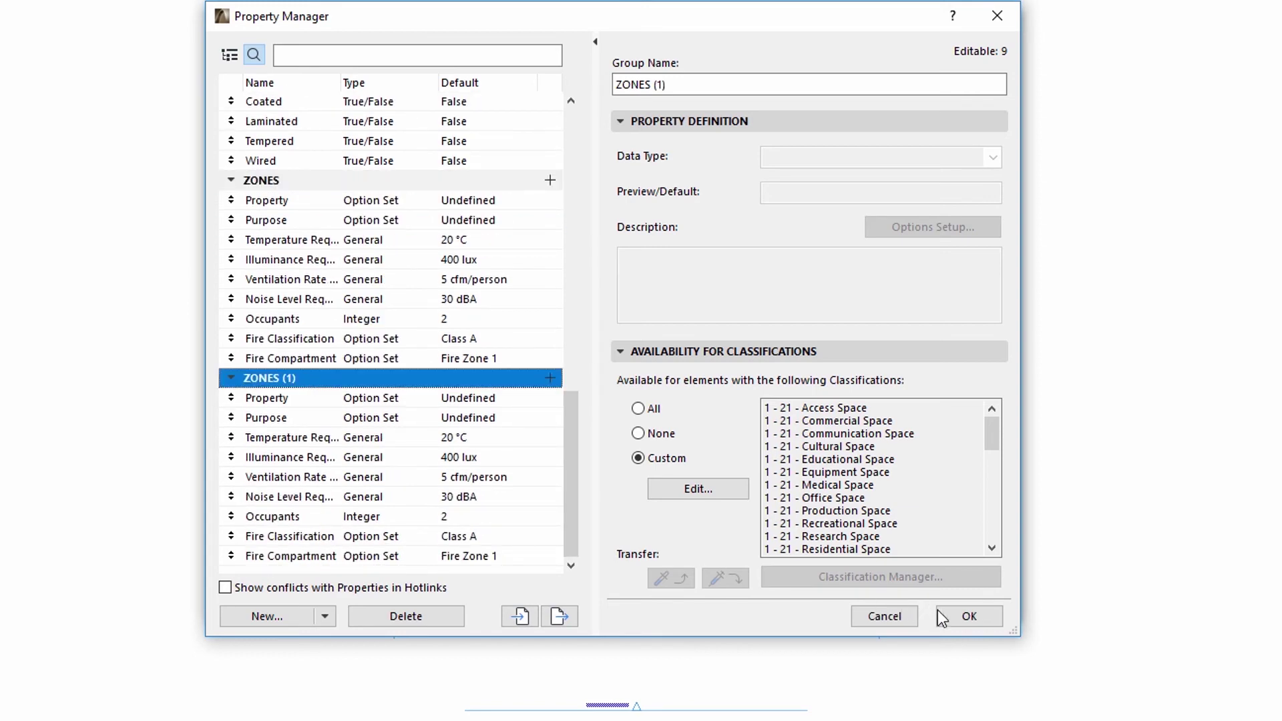
left_click(955, 615)
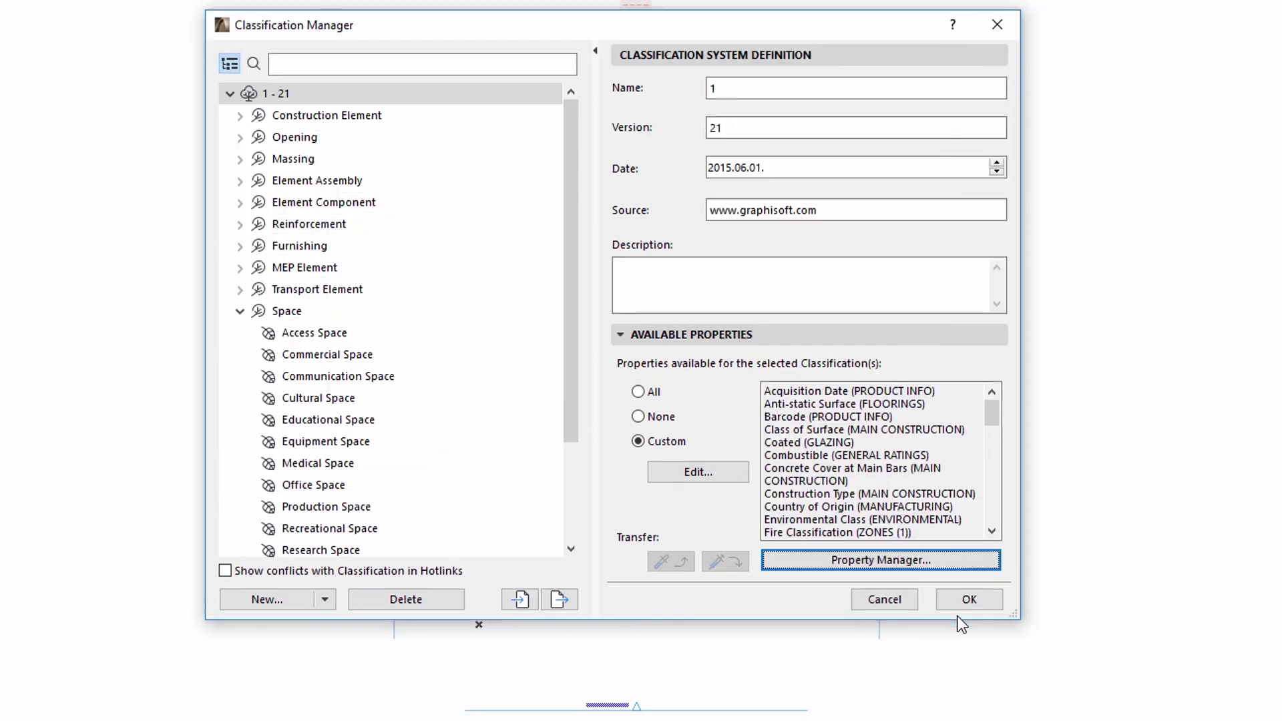
left_click(722, 471)
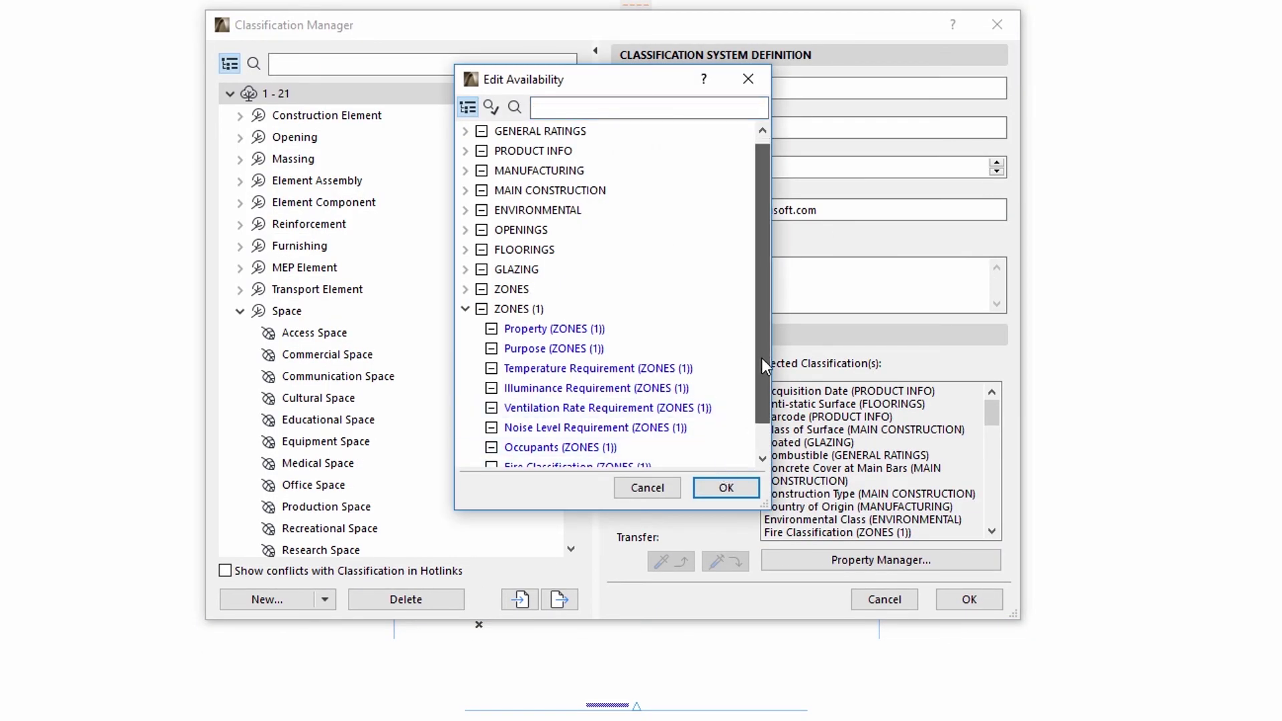
left_click_drag(762, 346, 761, 395)
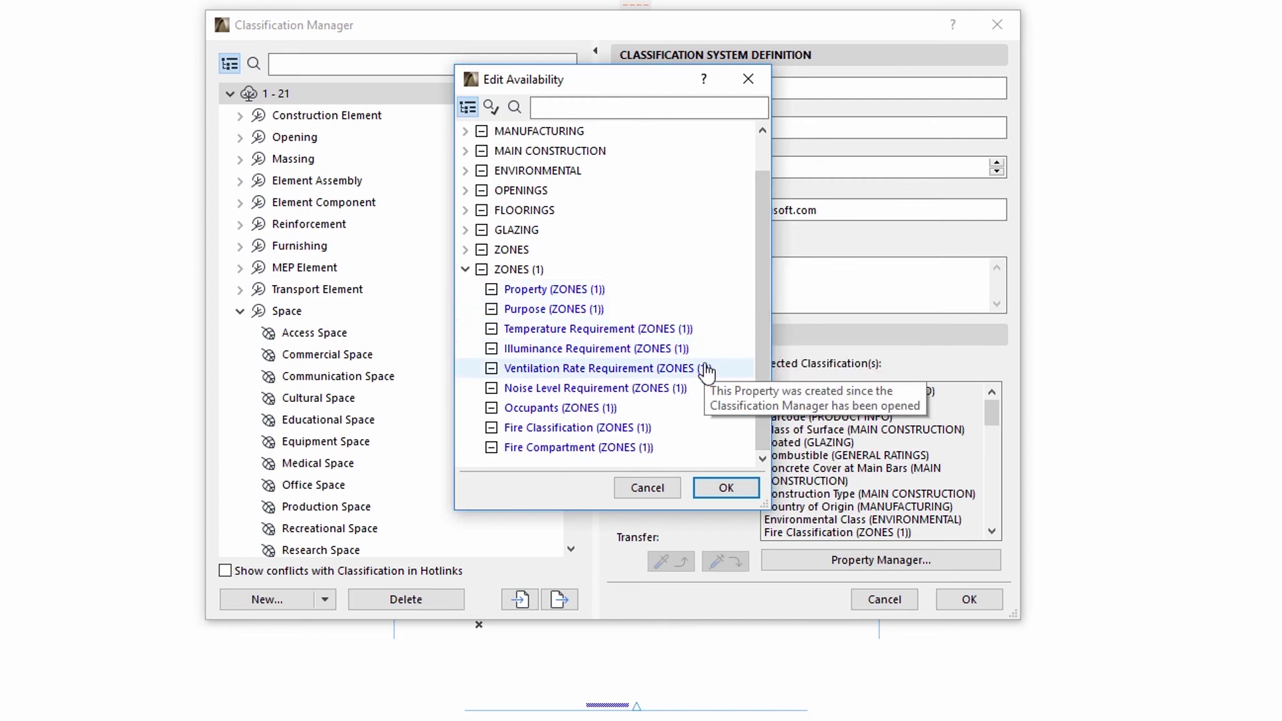
left_click(721, 491)
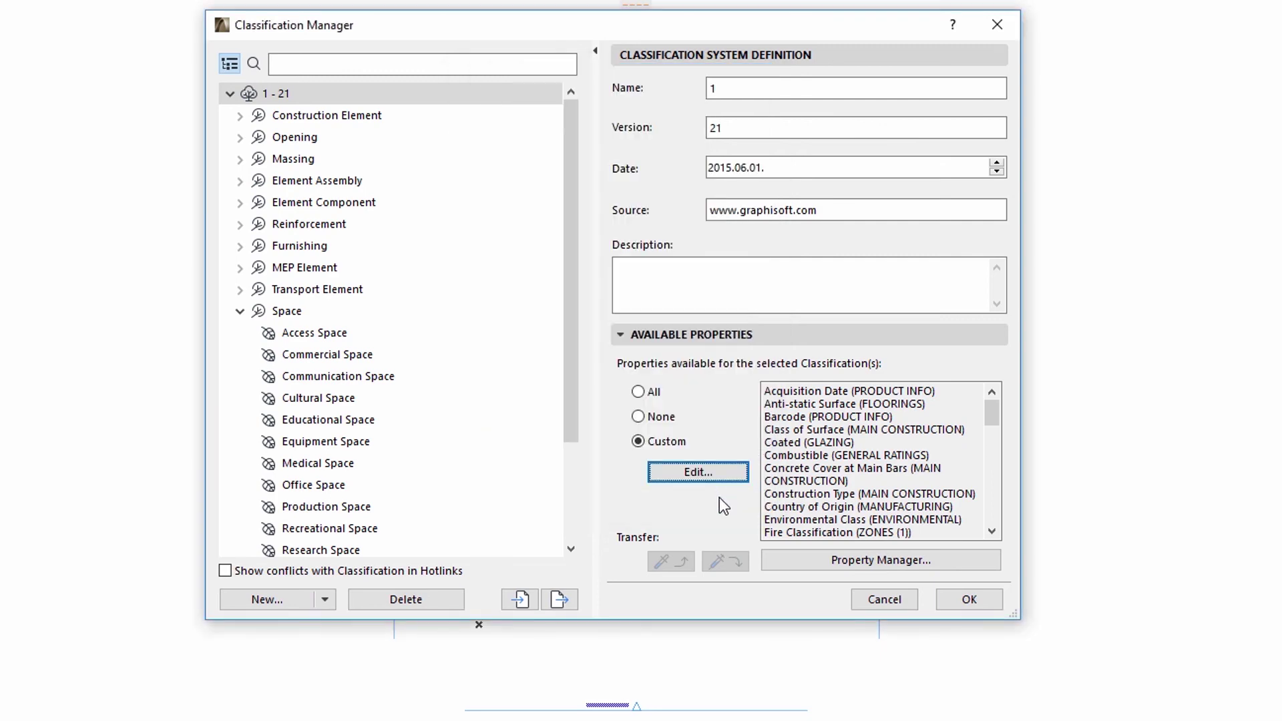